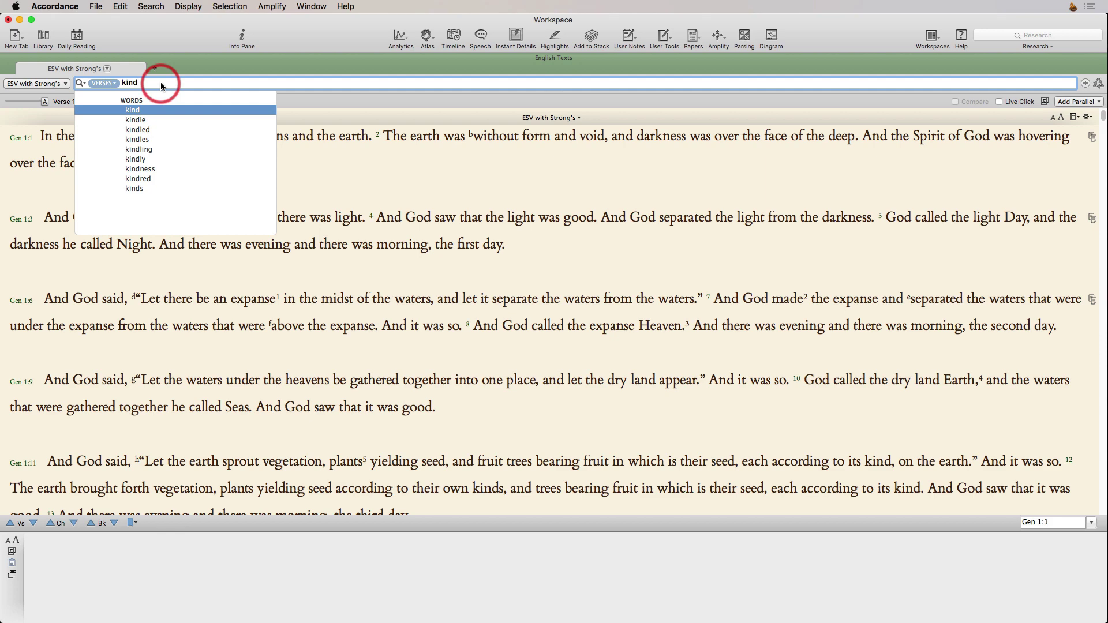
Search the ESV with Strong's text for the word "kindness".
key("Down")
key("Down")
key("Down")
key("Down")
key("Down")
key("Down")
key("Return")
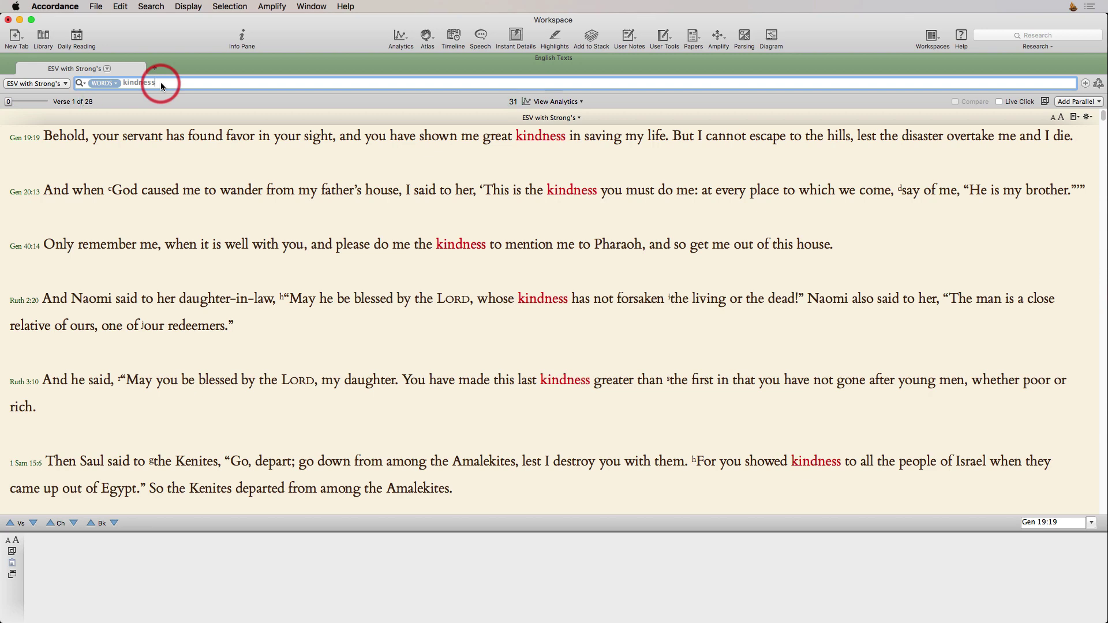
Plot the Hits Graph for the "kindness" search, display the verse at its highest peak, and close the graph.
left_click(557, 102)
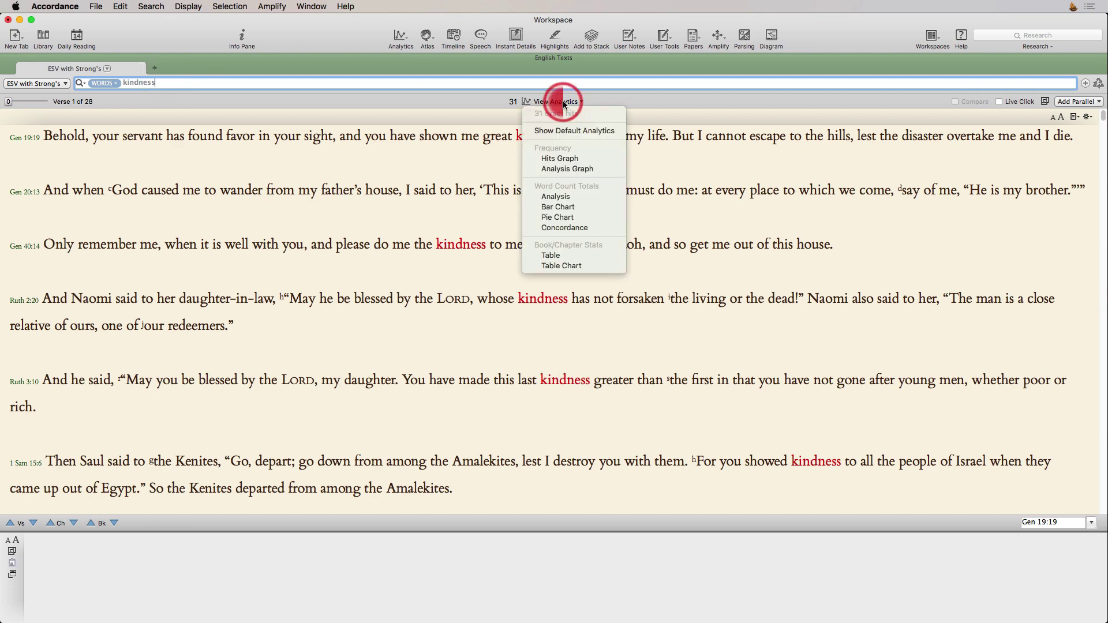
left_click(562, 158)
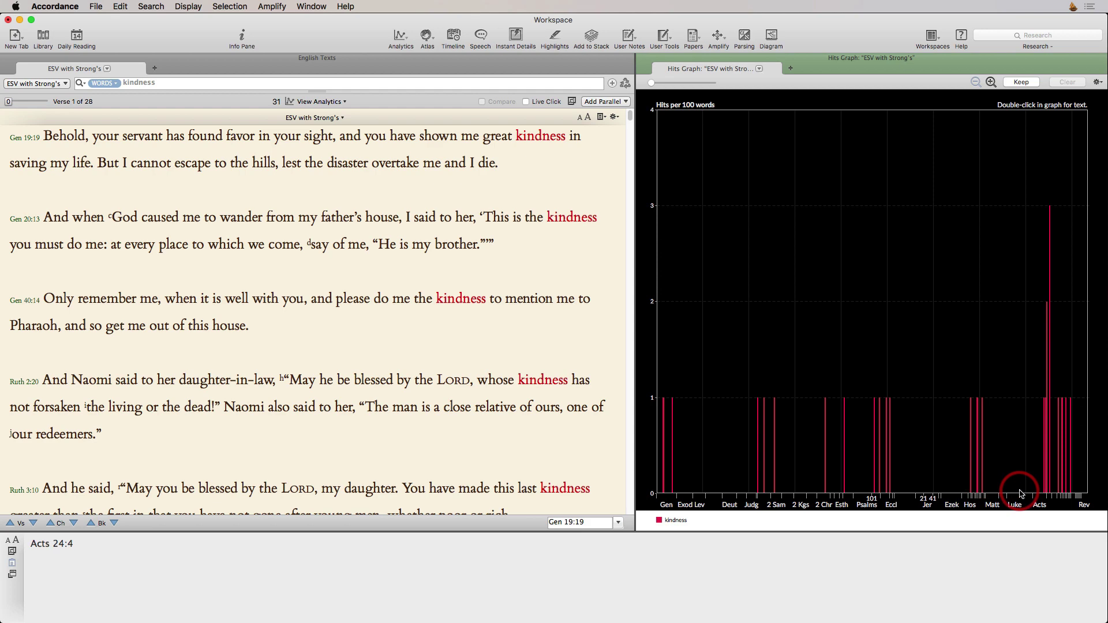
double_click(1050, 213)
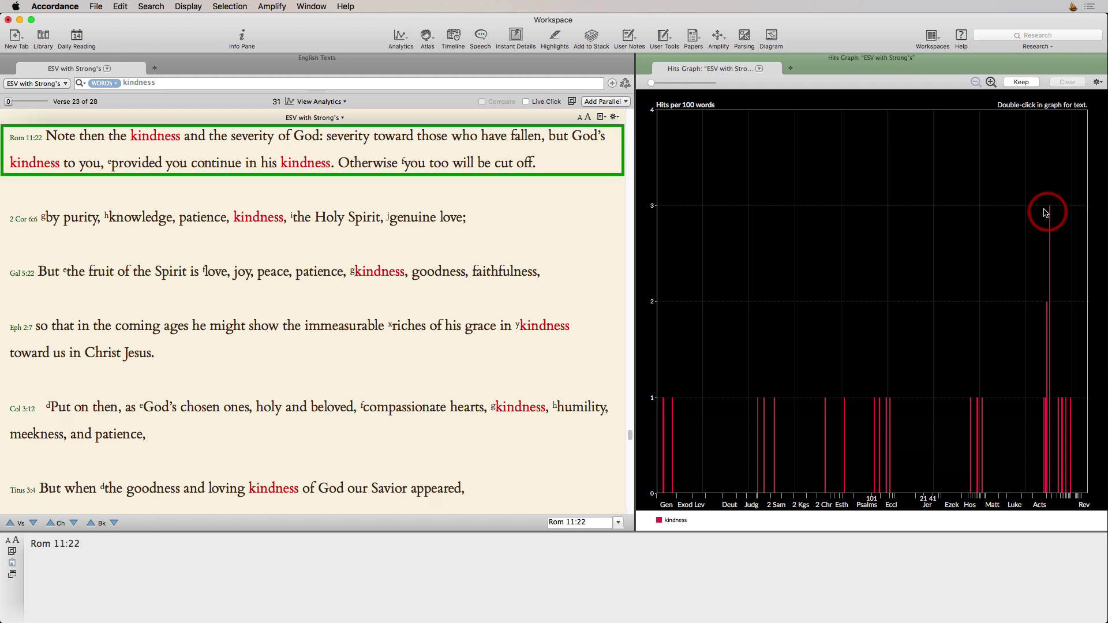
left_click(644, 58)
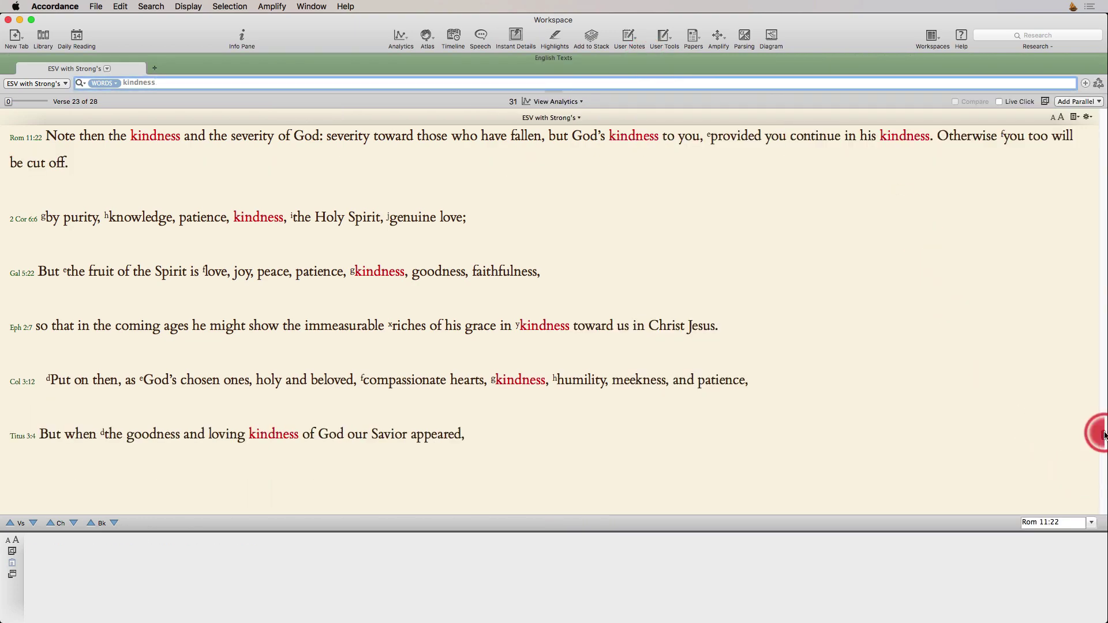
Search for the key number behind "kindness" in Gen 19:19.
left_click_drag(1103, 434, 1102, 100)
right_click(552, 142)
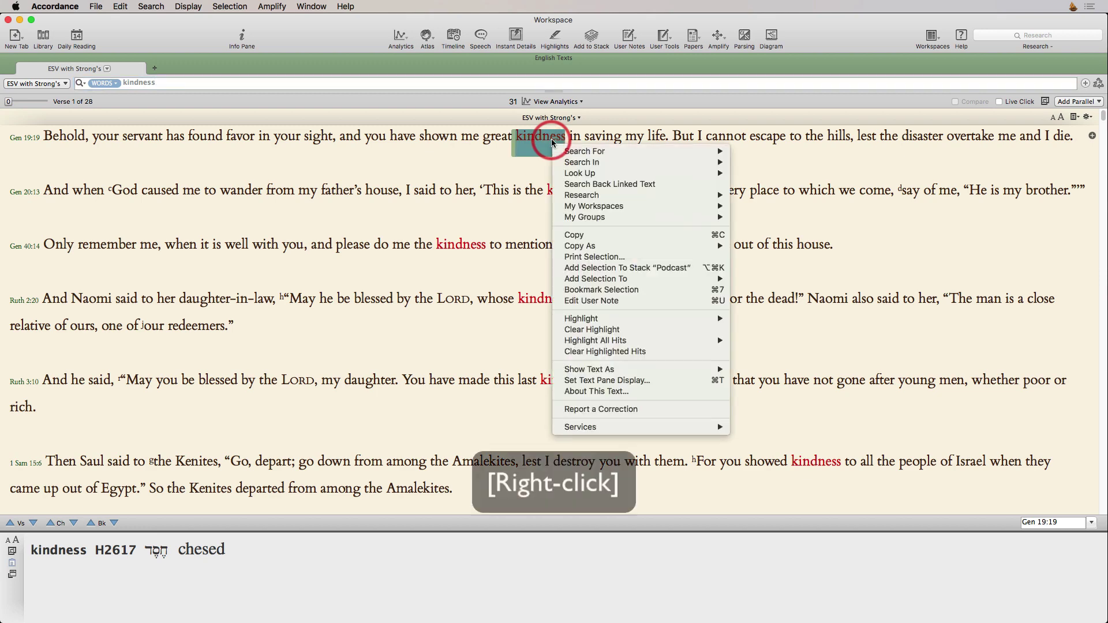
mouse_move(566, 152)
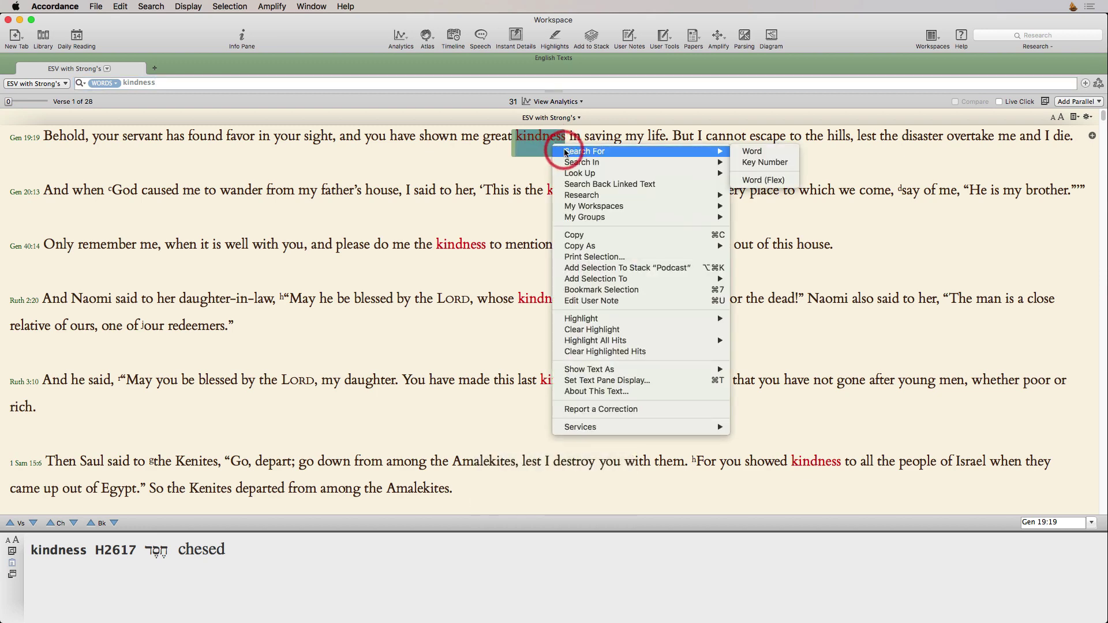
left_click(790, 163)
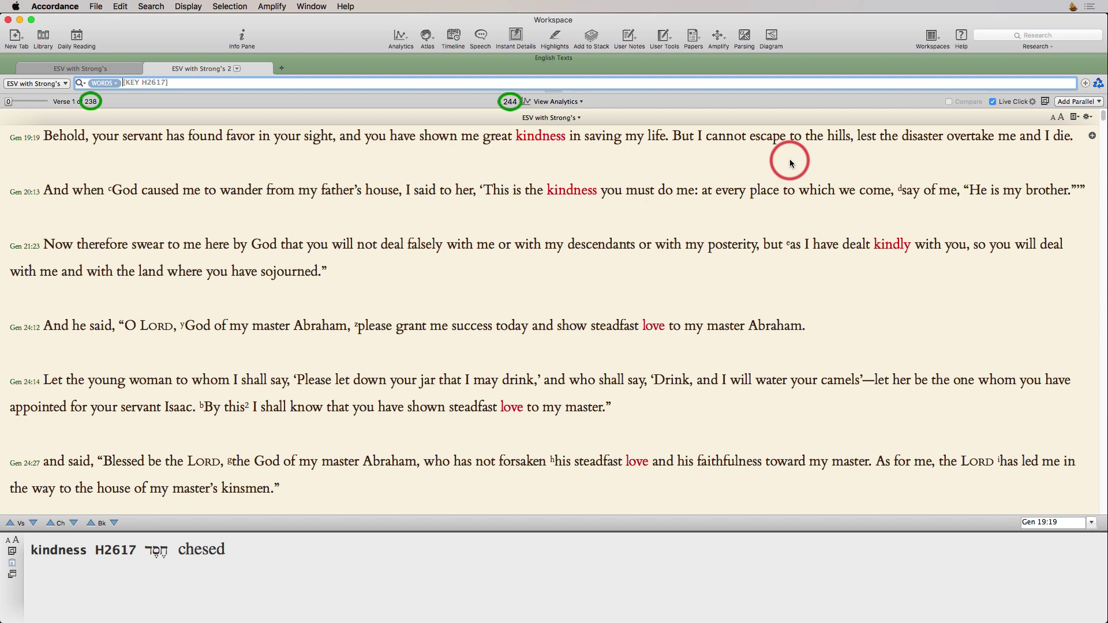
Display the Analysis Graph of the key number search broken down by Word, and close it after viewing.
left_click(562, 101)
left_click(568, 169)
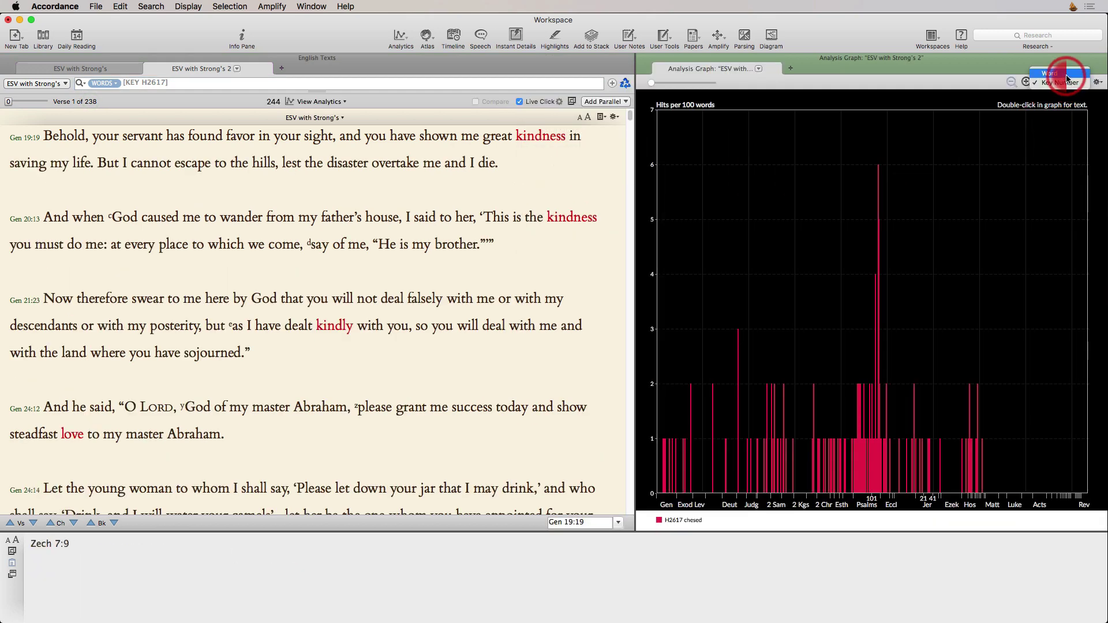
left_click(1067, 82)
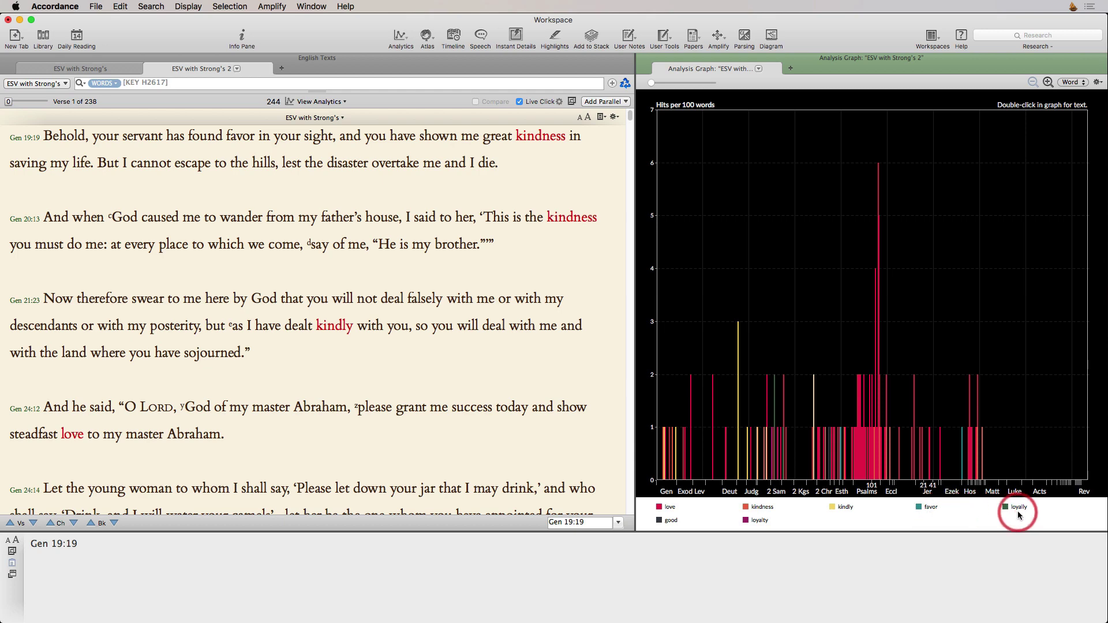
left_click(643, 59)
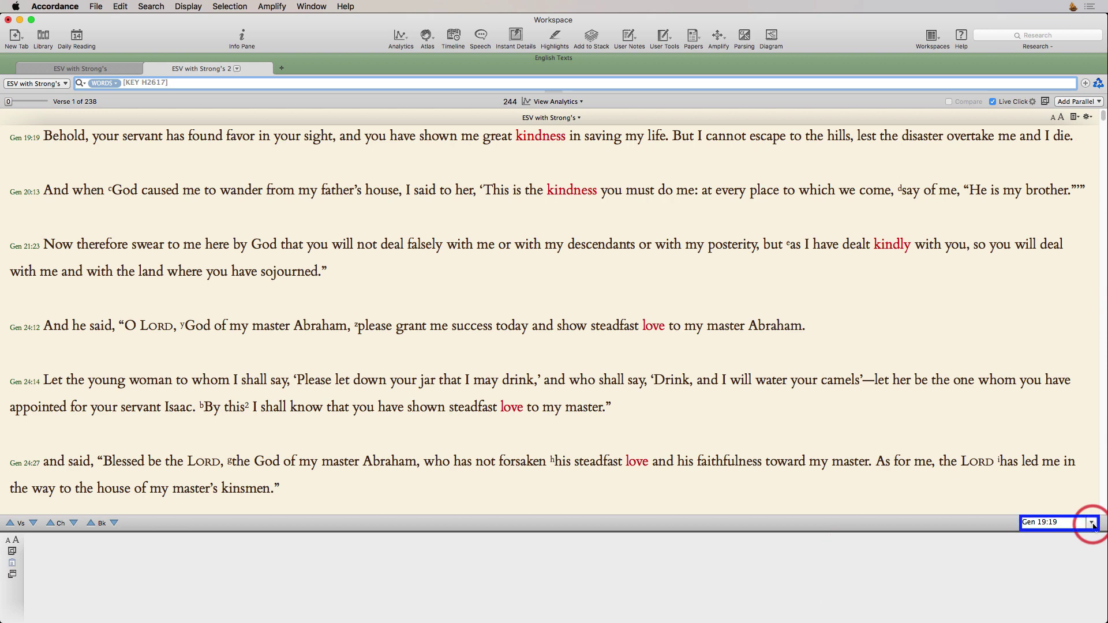
Go to the first search result in Ruth and preview the Hebrew word details for "kindly" in Ruth 1:8.
left_click(1092, 524)
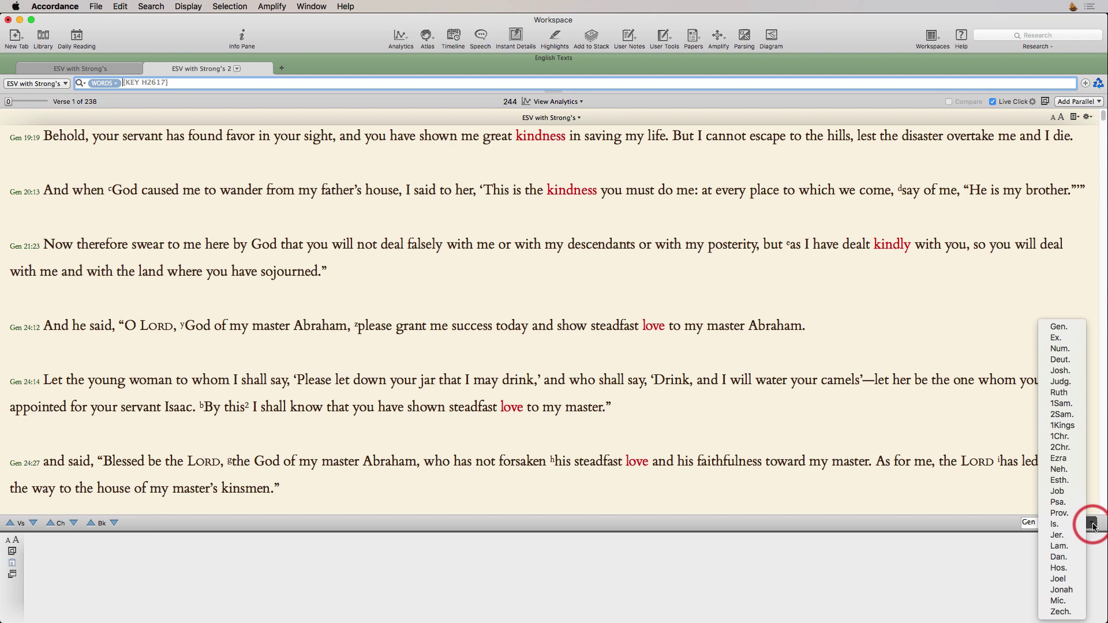
left_click(1059, 392)
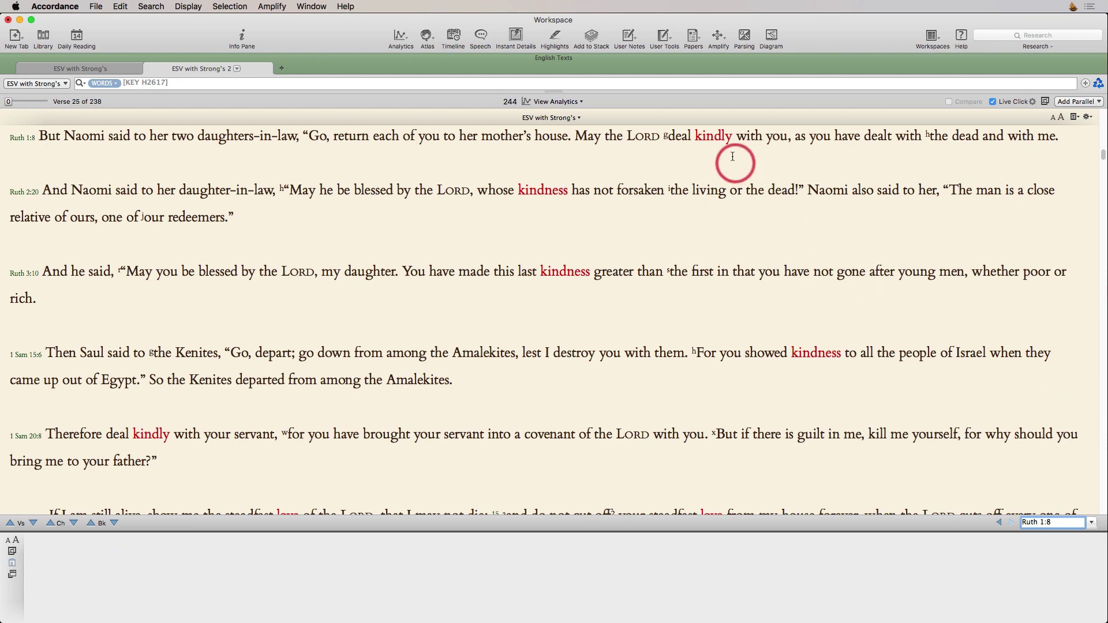
mouse_move(715, 134)
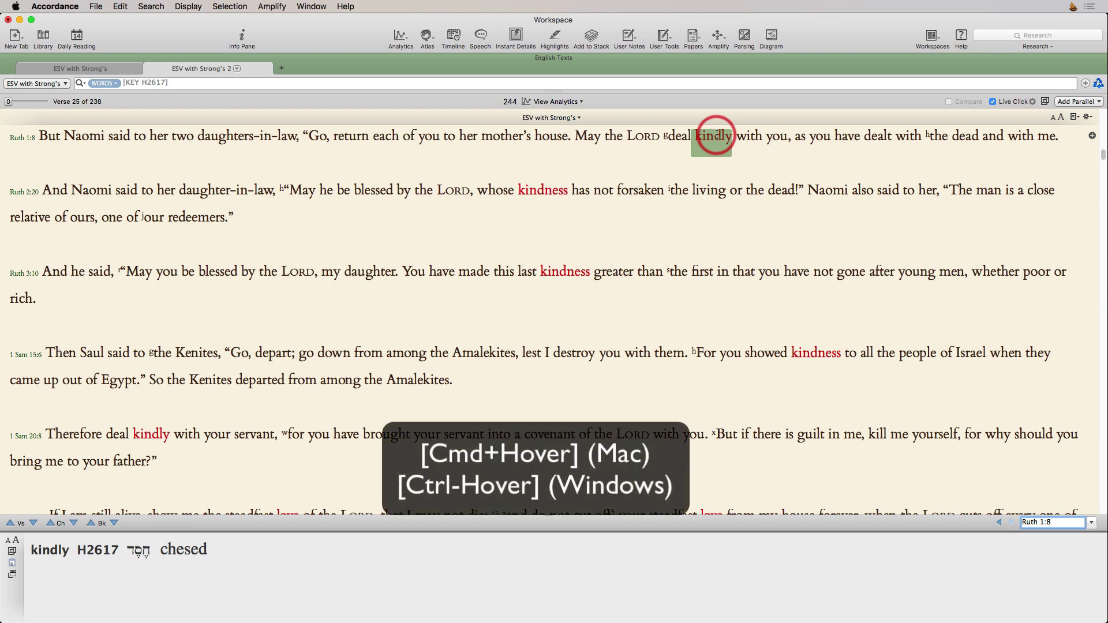
key("super")
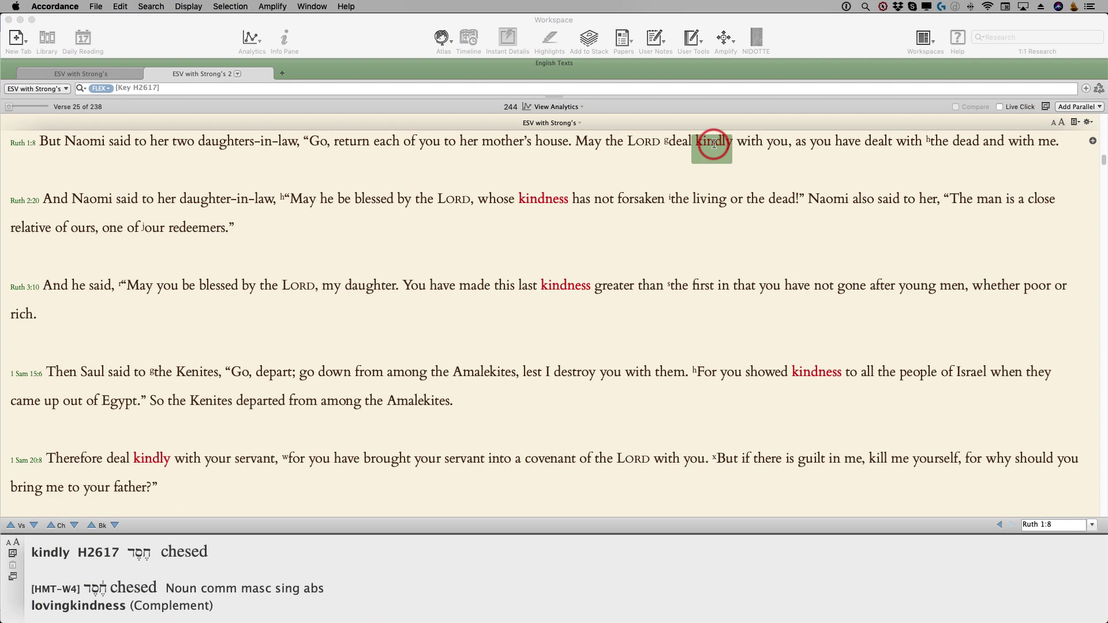
Look up "kindly" from Ruth 1:8 in the Kohlenberger/Mounce Hebrew lexicon and the Eerdmans Dictionary, and close both tools after viewing.
triple_click(714, 145)
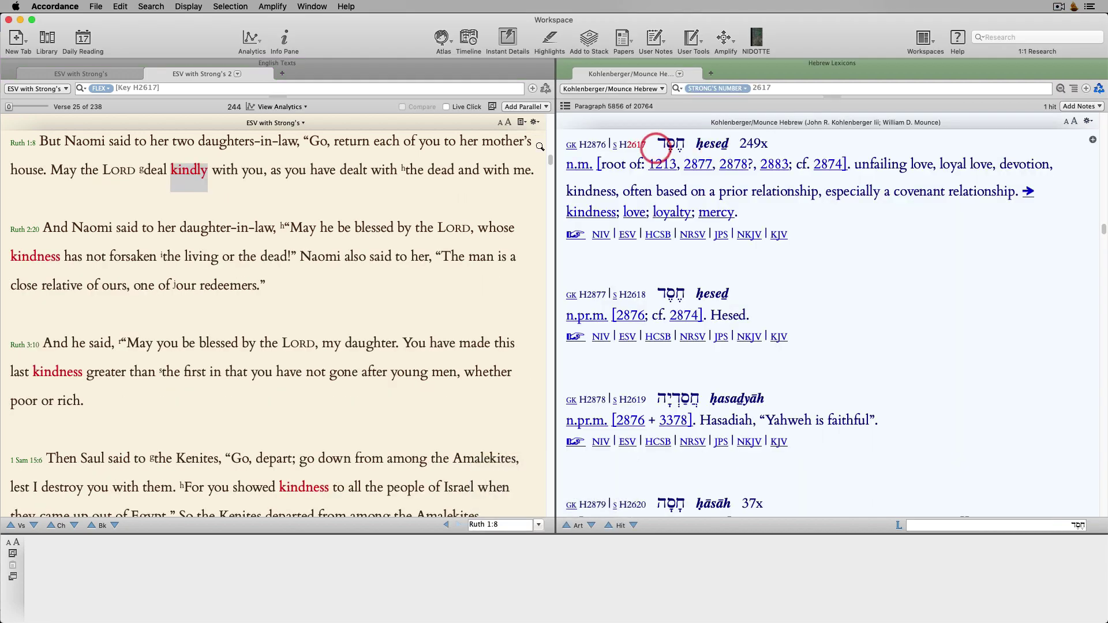
triple_click(187, 170, "shift")
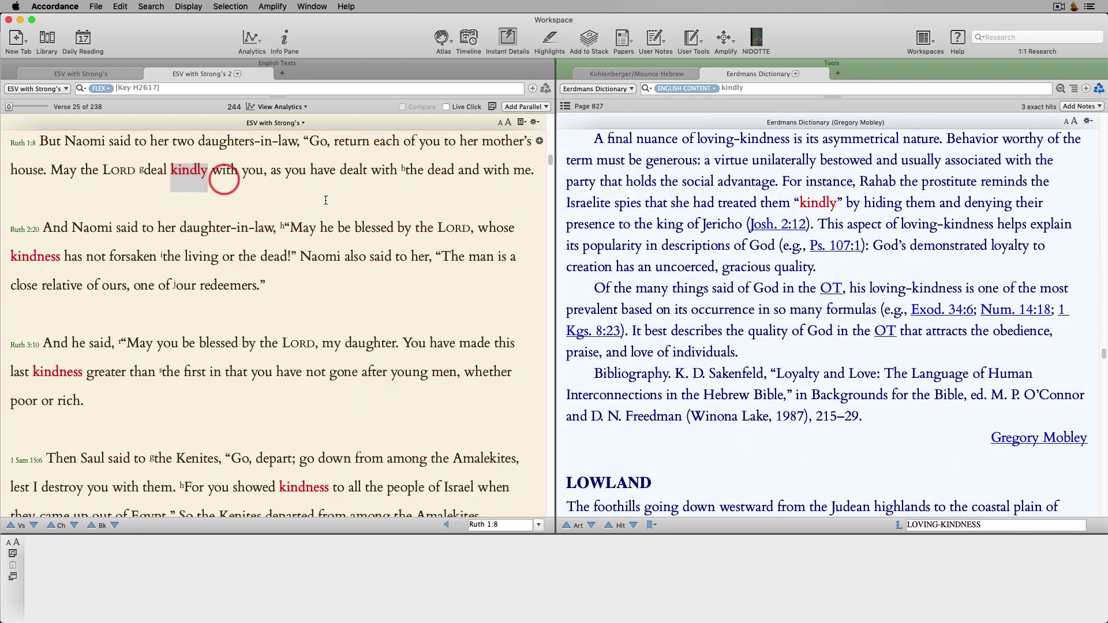
left_click(599, 247)
left_click_drag(564, 56, 496, 107)
Preview the cross-references and the Tyndale Commentary entry for Ruth 1:8, including the commentary in a scrollable pop-up.
mouse_move(22, 143)
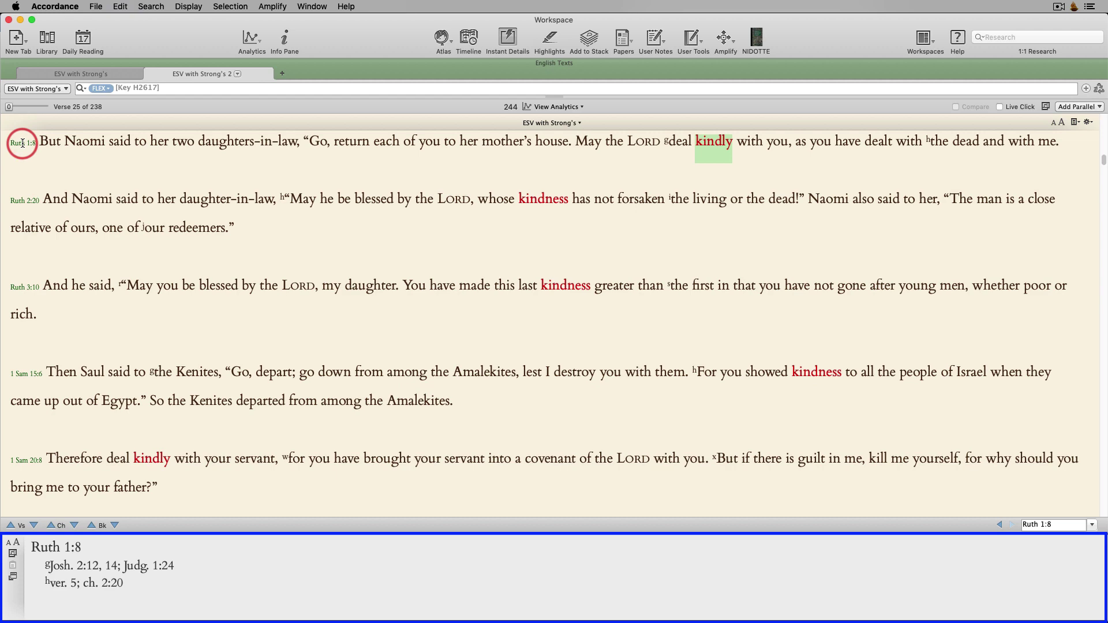
key("super")
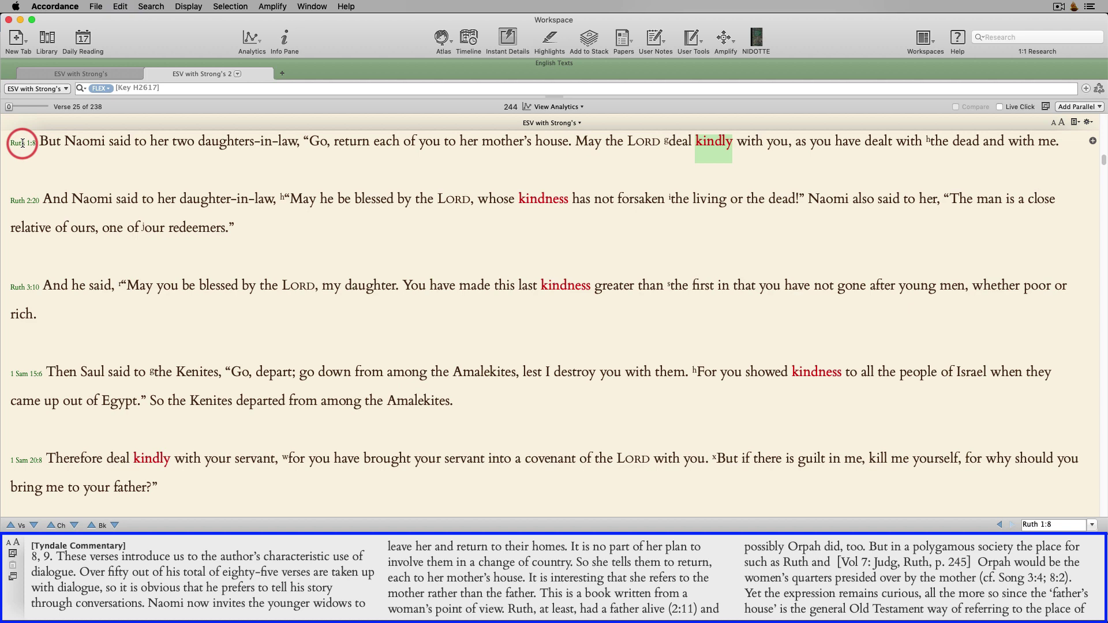
key("alt+super")
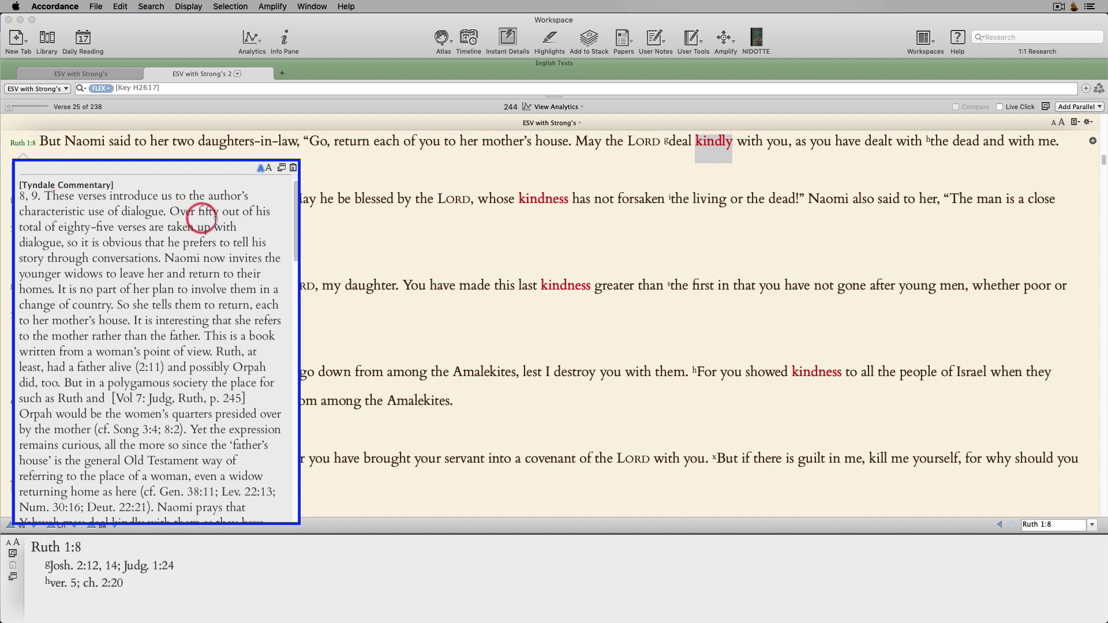
left_click_drag(298, 231, 298, 236)
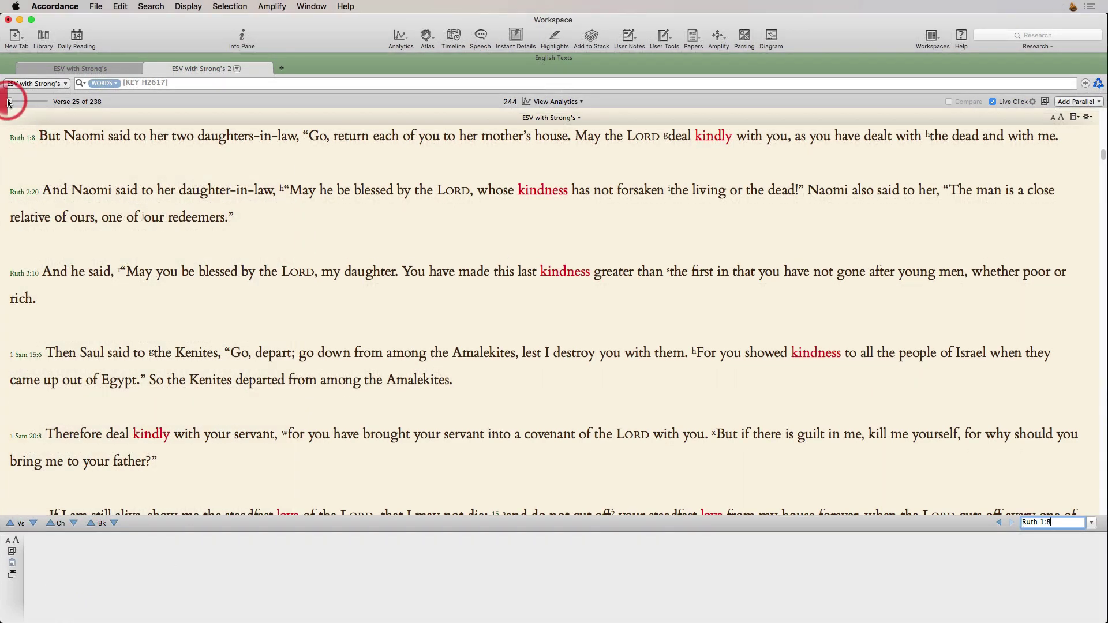
Expand the context shown around each search hit to 2 verses and review the Ruth 1 passage.
left_click_drag(8, 102, 19, 104)
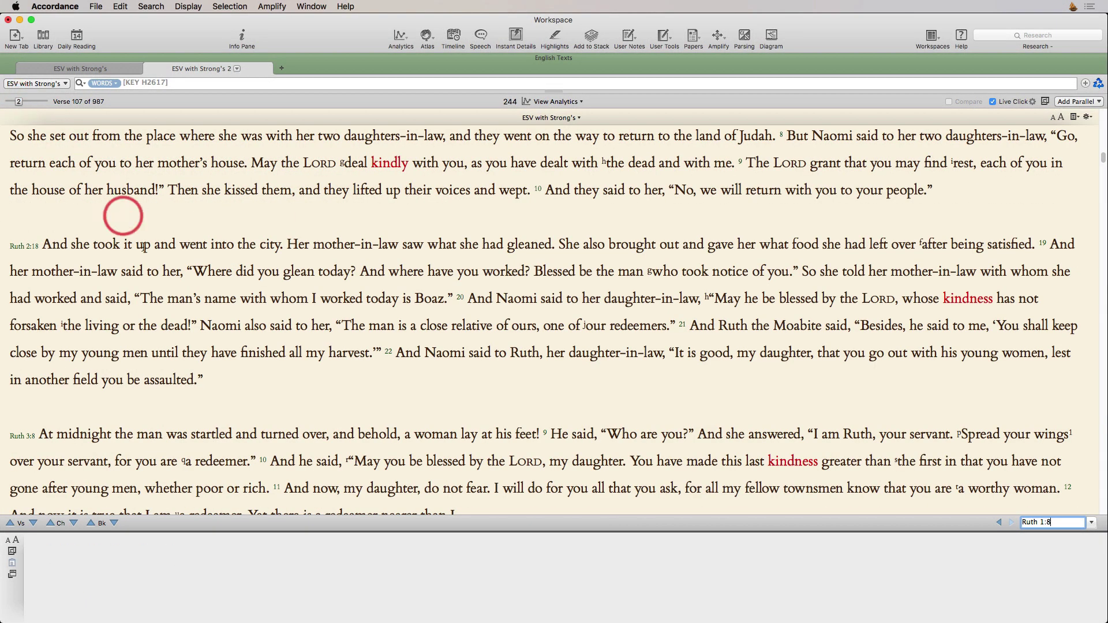
scroll(145, 251, "up", 2)
scroll(147, 255, "down", 2)
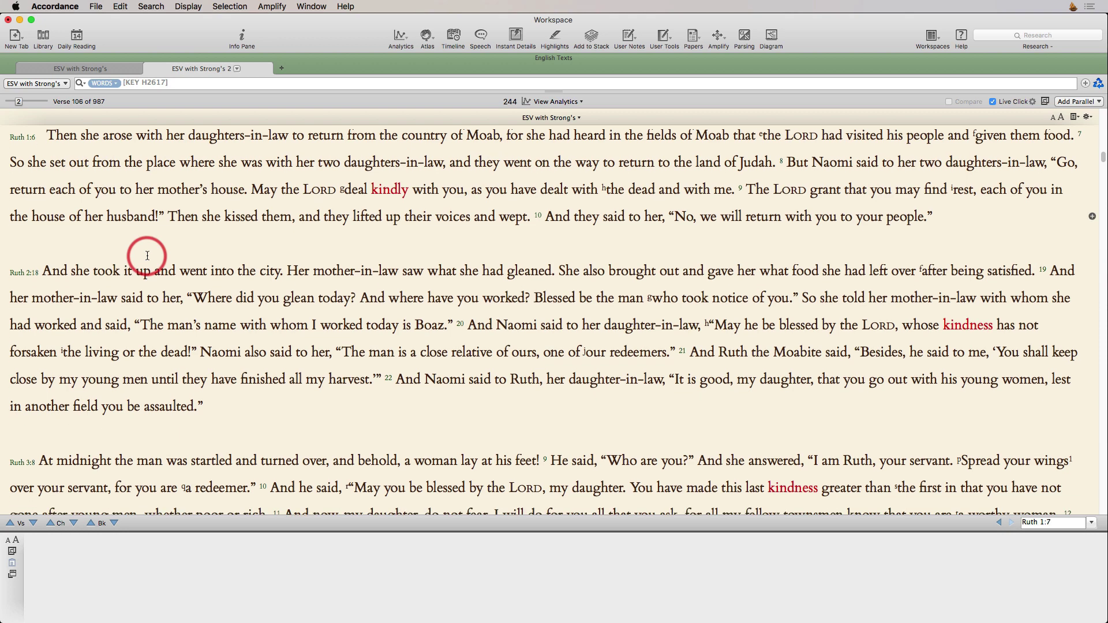
Add the Info Pane parallel to the ESV text, and view the outline for Ruth 1:6-18 before closing it.
left_click(1076, 102)
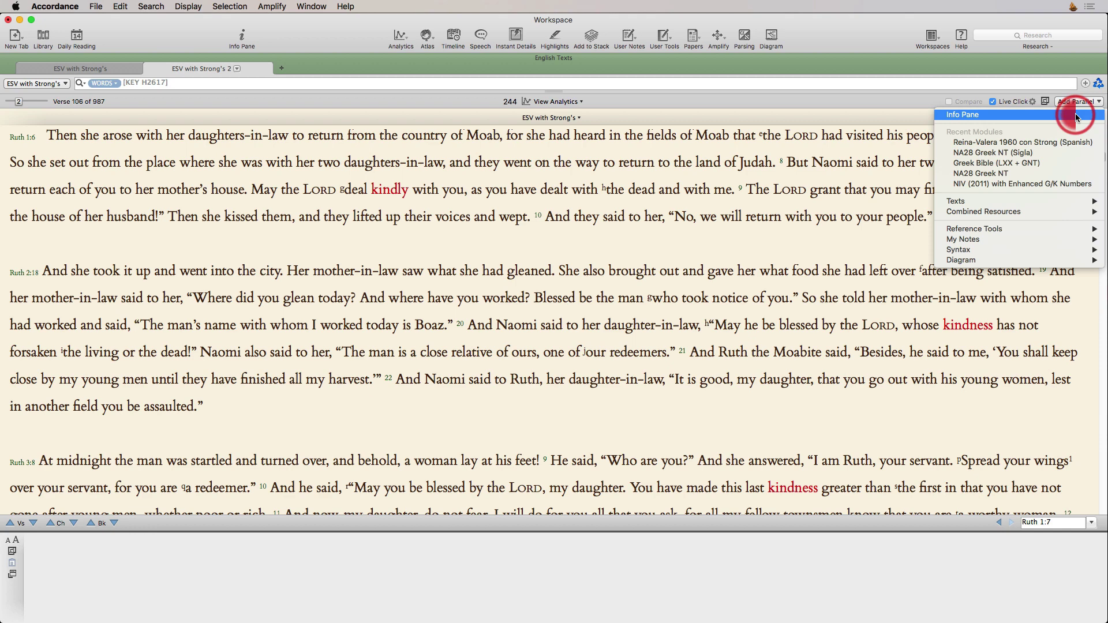
left_click(1077, 116)
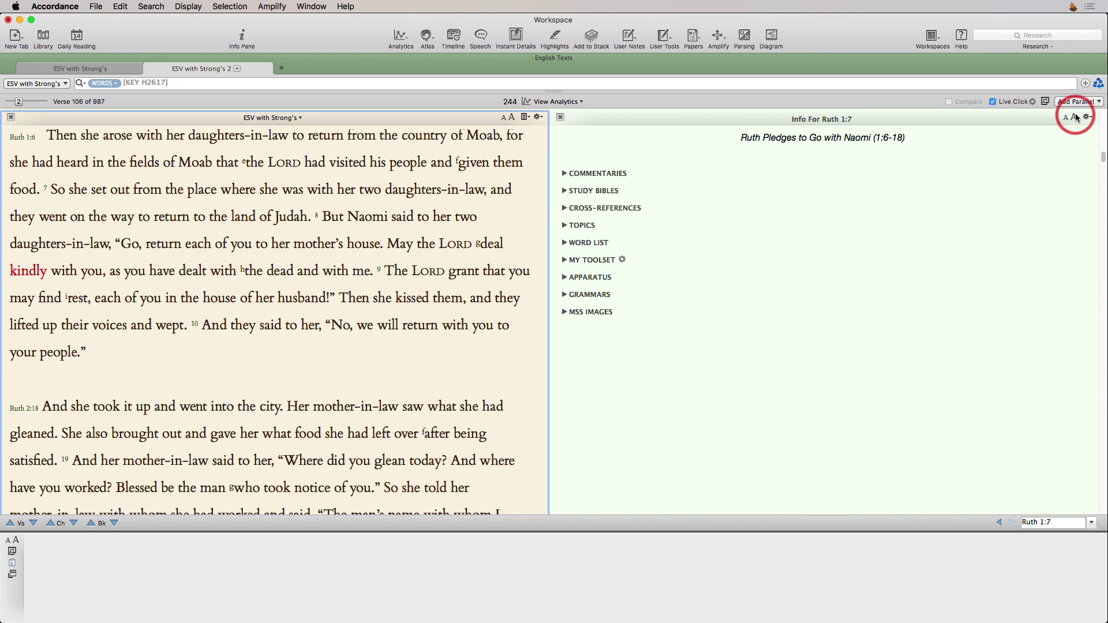
left_click(836, 139)
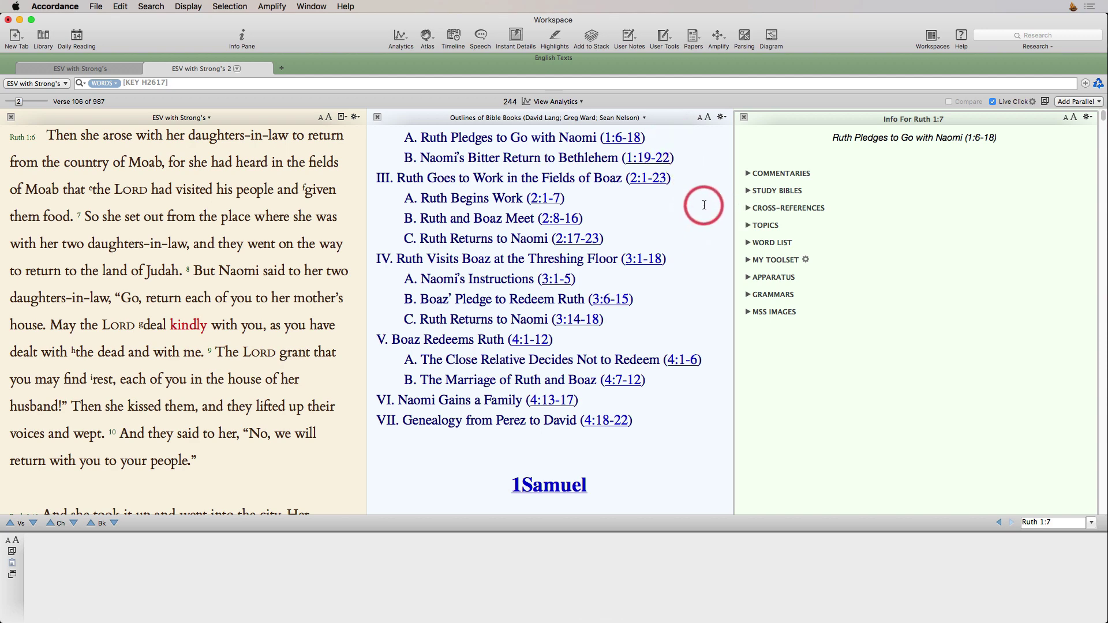
left_click(377, 117)
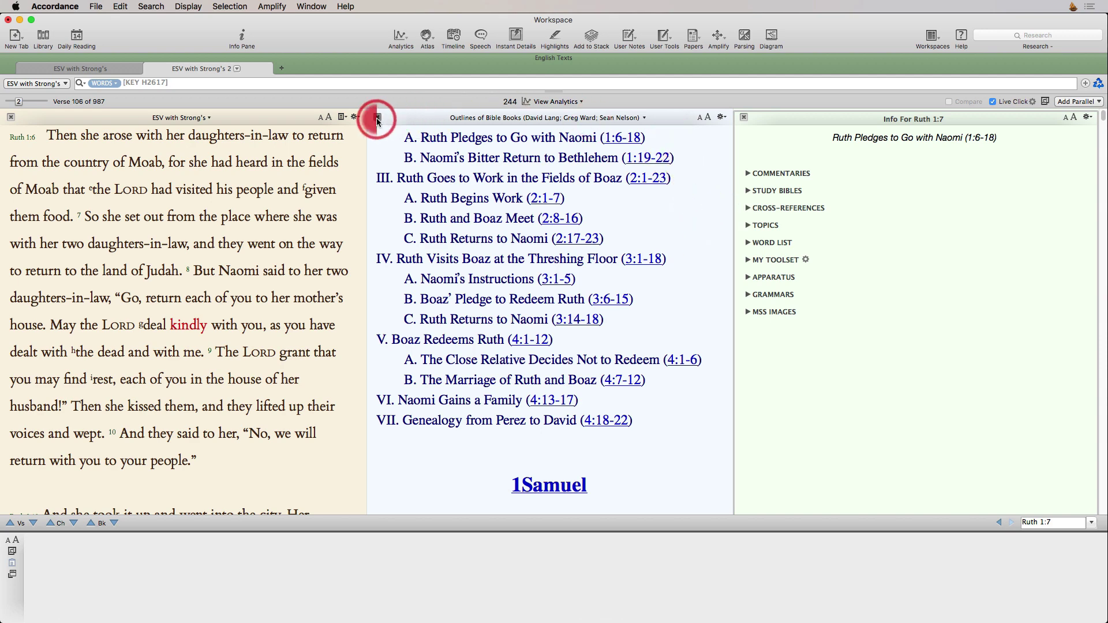
left_click(645, 170)
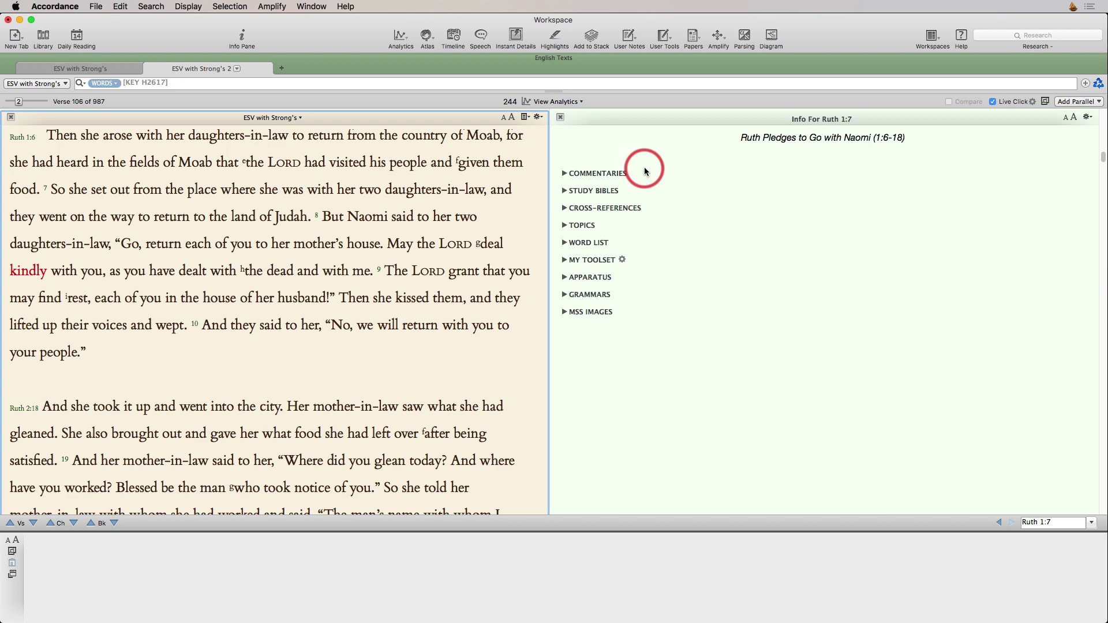
Expand Commentaries in the Info Pane and open the Word Biblical, NICOT, OT Library and IVP OT Background commentaries on Ruth 1:7 in turn.
left_click(564, 175)
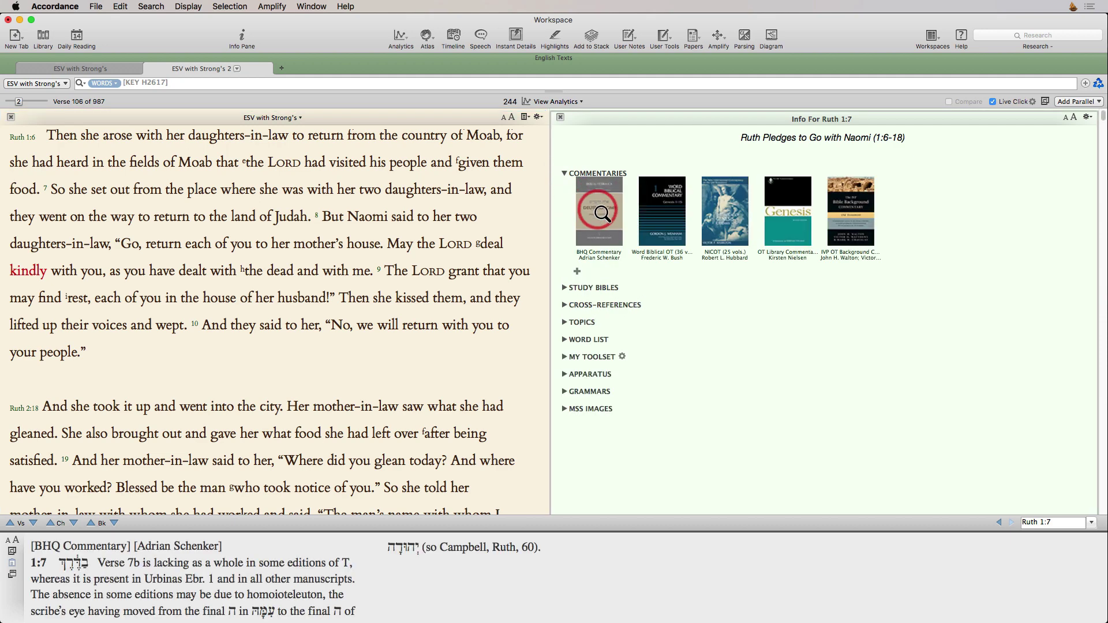
mouse_move(732, 217)
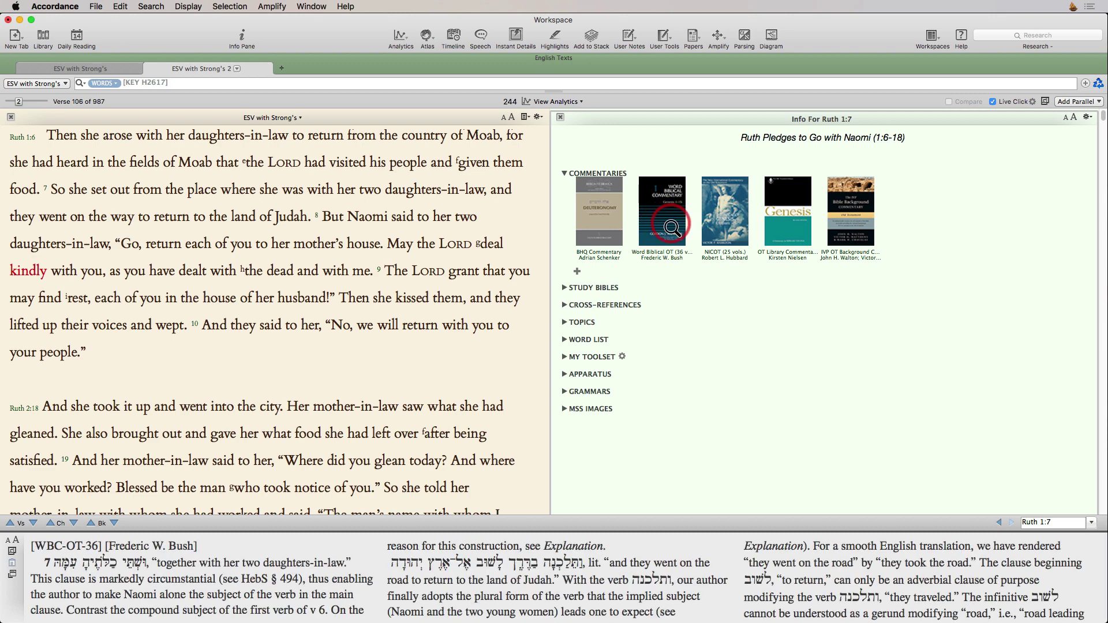
left_click(669, 222)
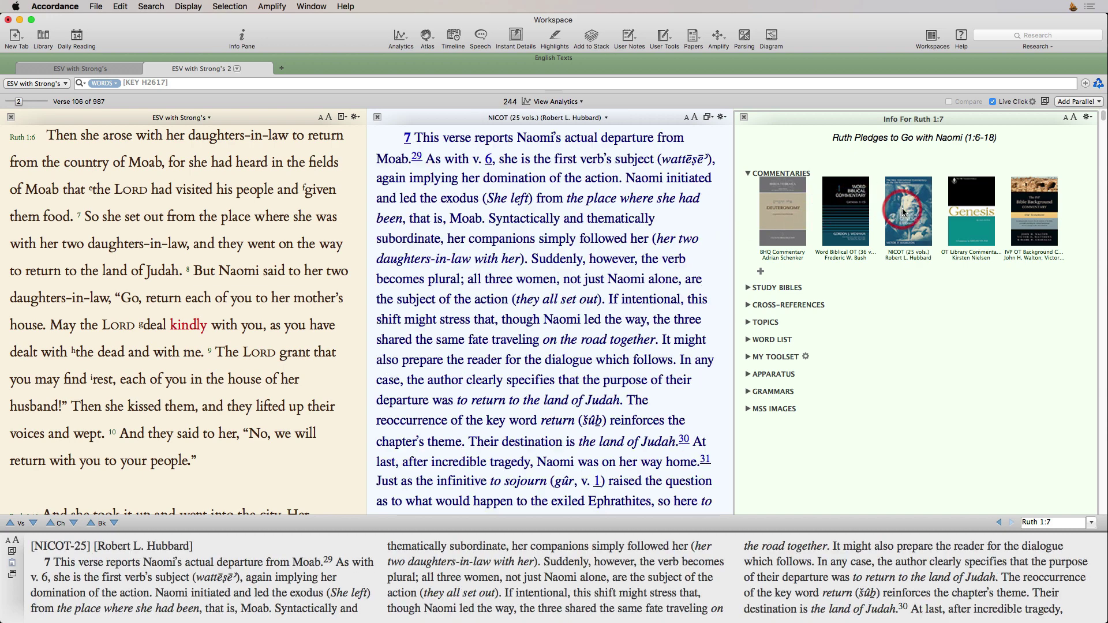
left_click(975, 216)
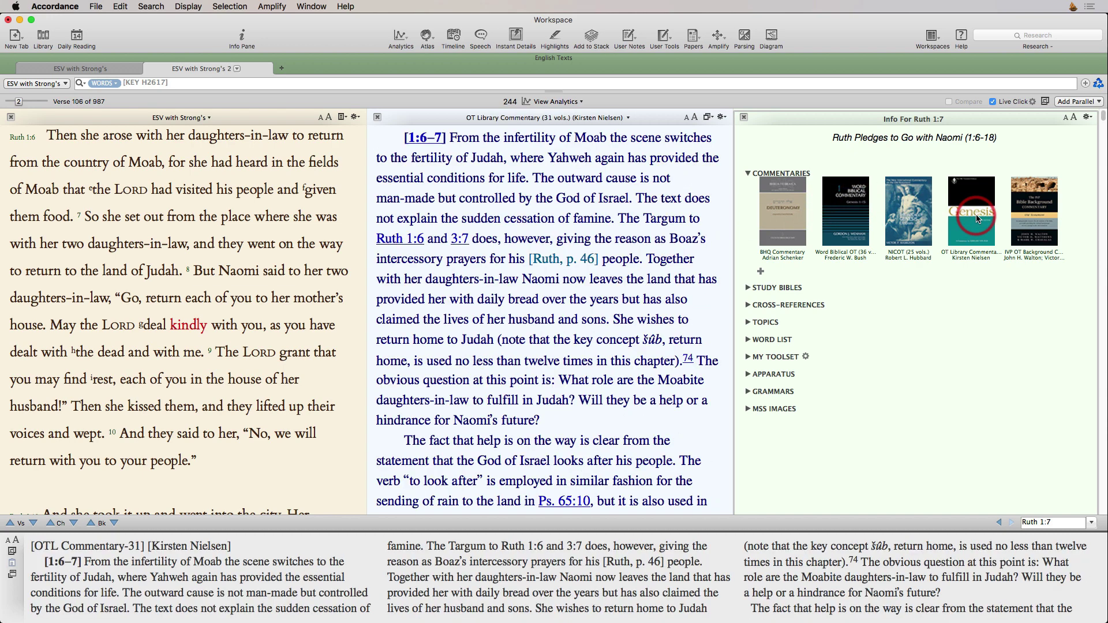
left_click(1044, 220)
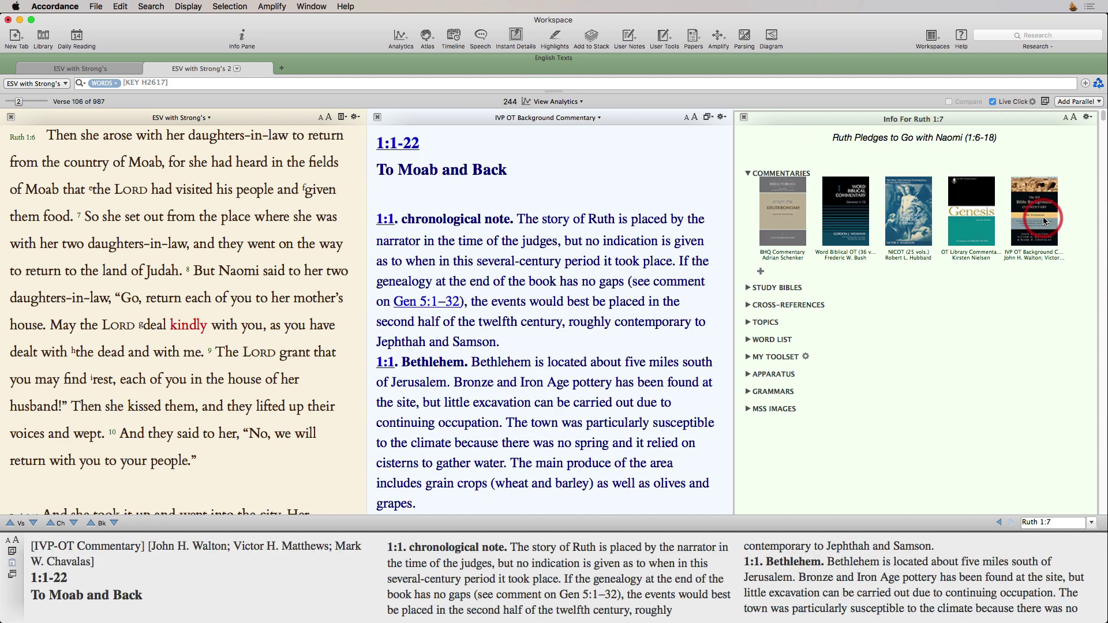
Expand Study Bibles in the Info Pane and consult the Jewish, Catholic and Orthodox study Bibles on the Ruth passage.
left_click(748, 288)
left_click(782, 323)
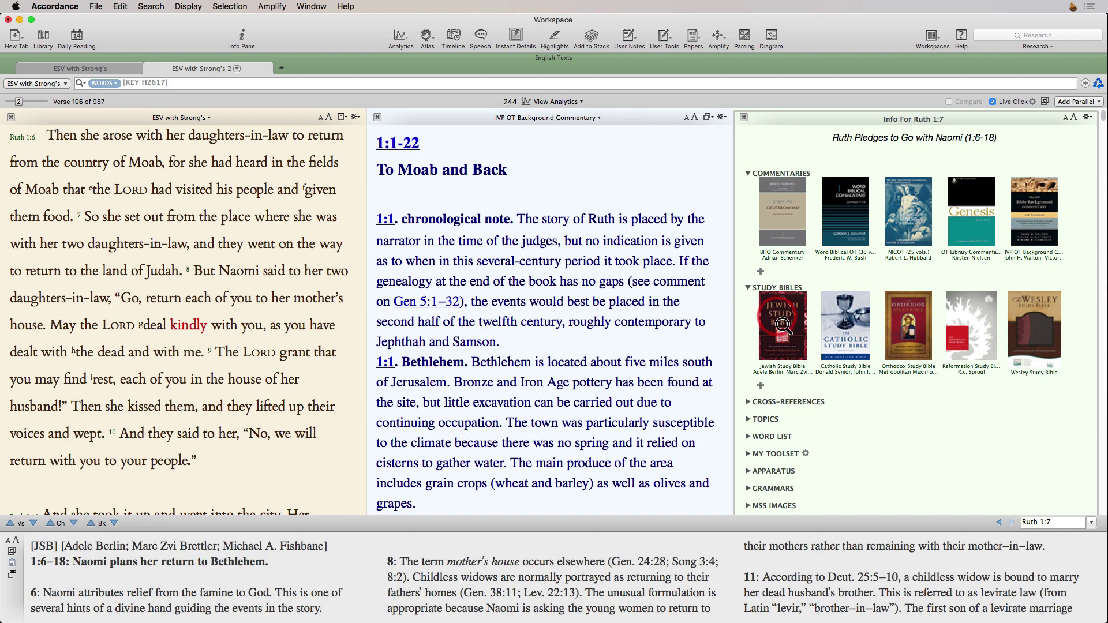
left_click(846, 325)
left_click(893, 326)
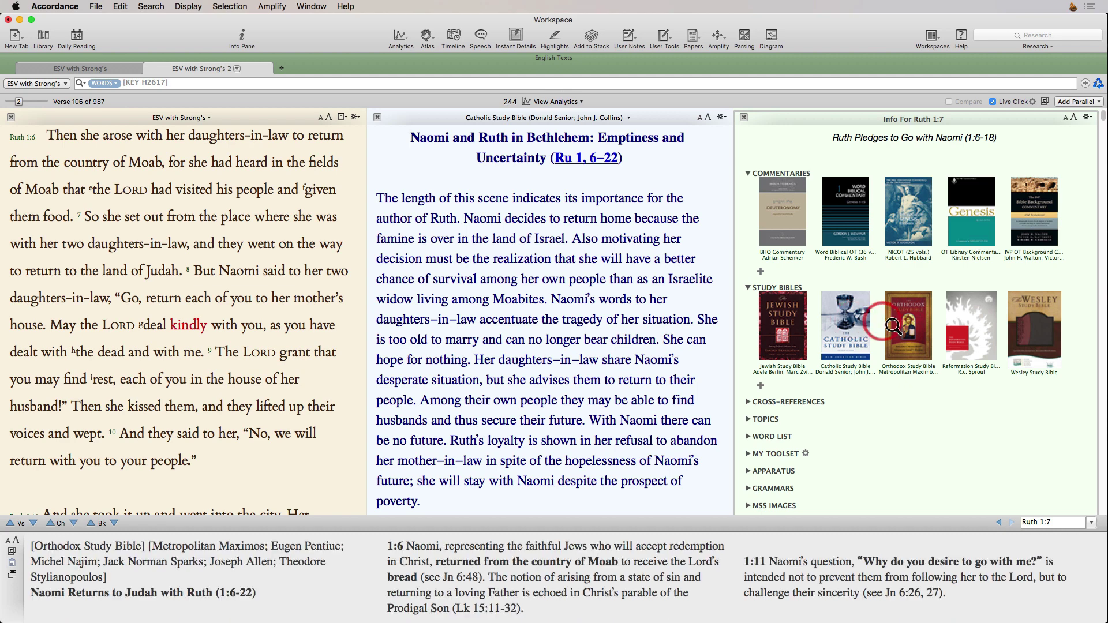
Consult the Reformation Study Bible and preview the BHQ Commentary on Ruth 1:7, and close the study Bible and both resource sections.
left_click(969, 326)
left_click(802, 222)
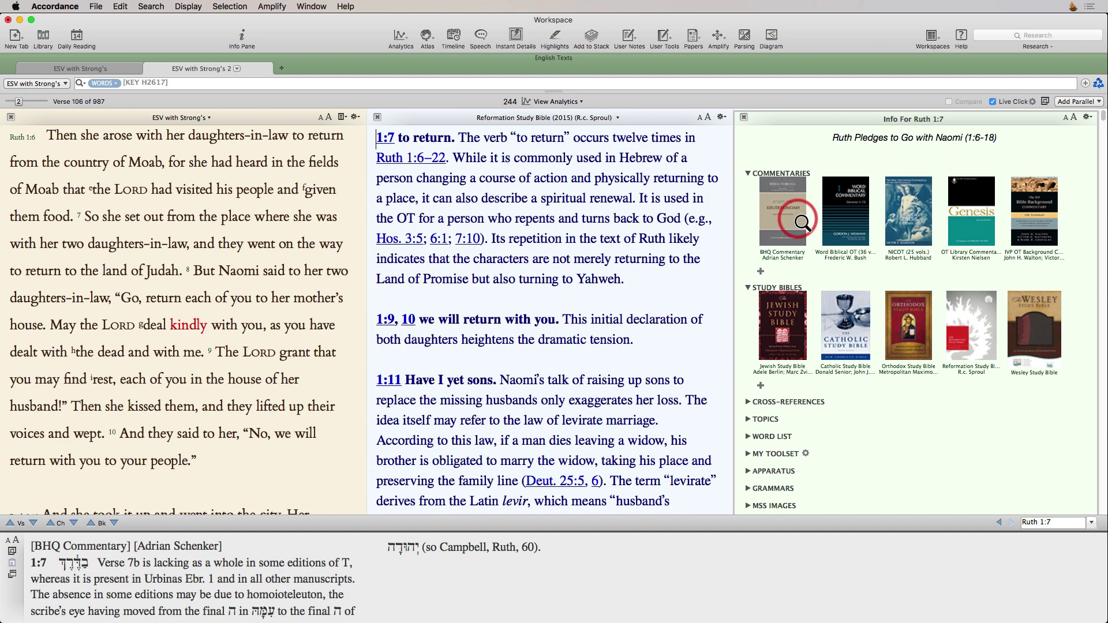
left_click(377, 117)
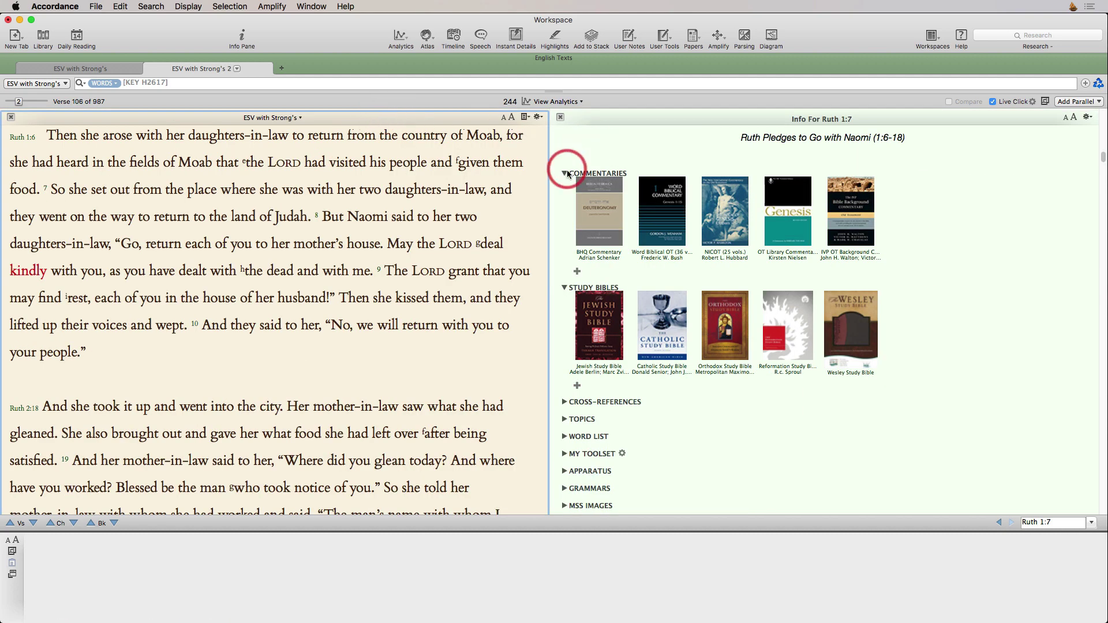
left_click(566, 173)
left_click(564, 190)
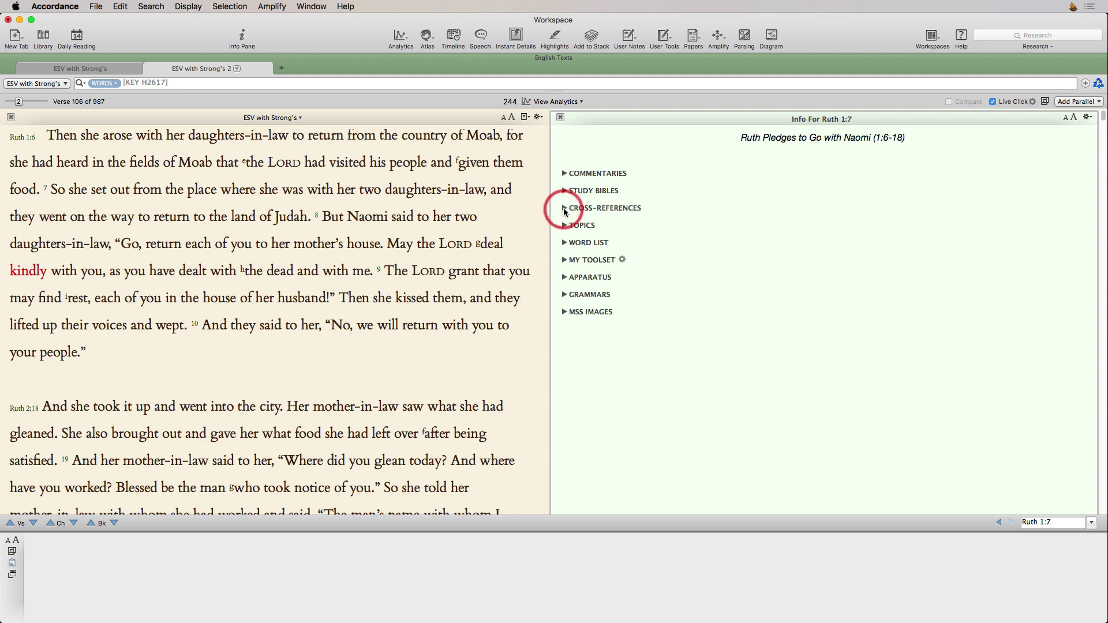
Expand Cross-References for Ruth 1:7 and preview 2 Kgs 8:3, Ruth 1:10 and Exod 18:27, including their Hebrew text.
left_click(564, 208)
mouse_move(654, 223)
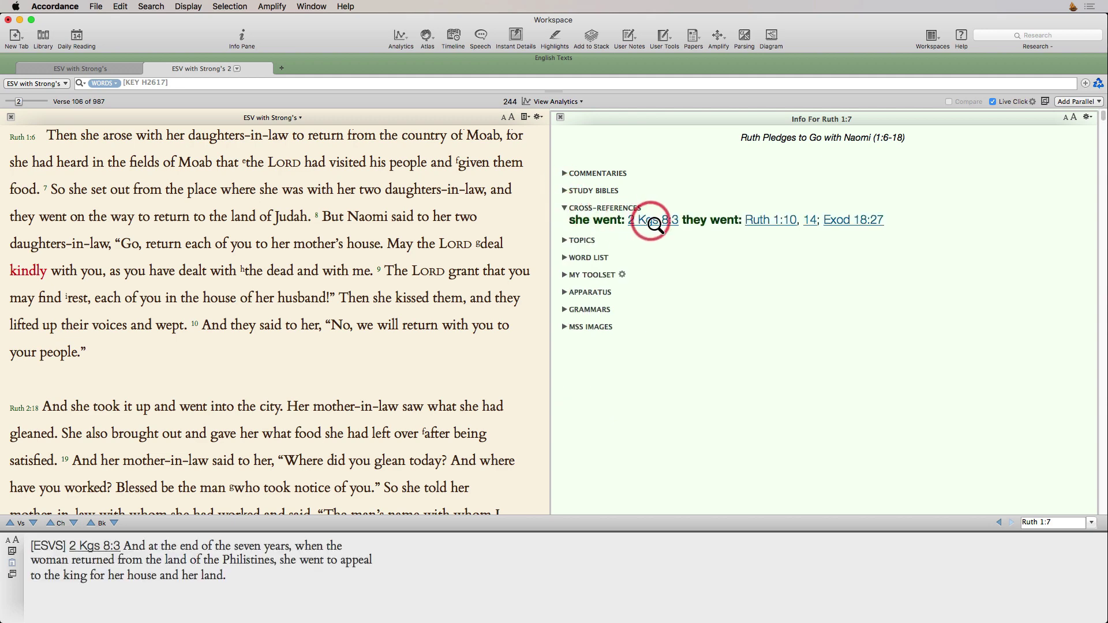
key("shift")
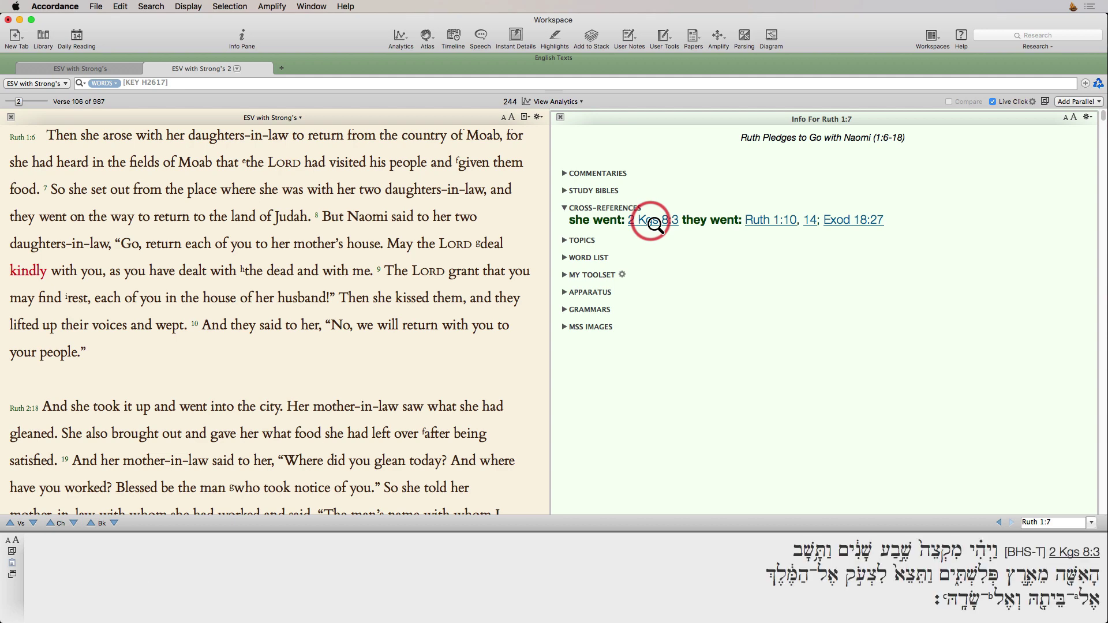
mouse_move(755, 221)
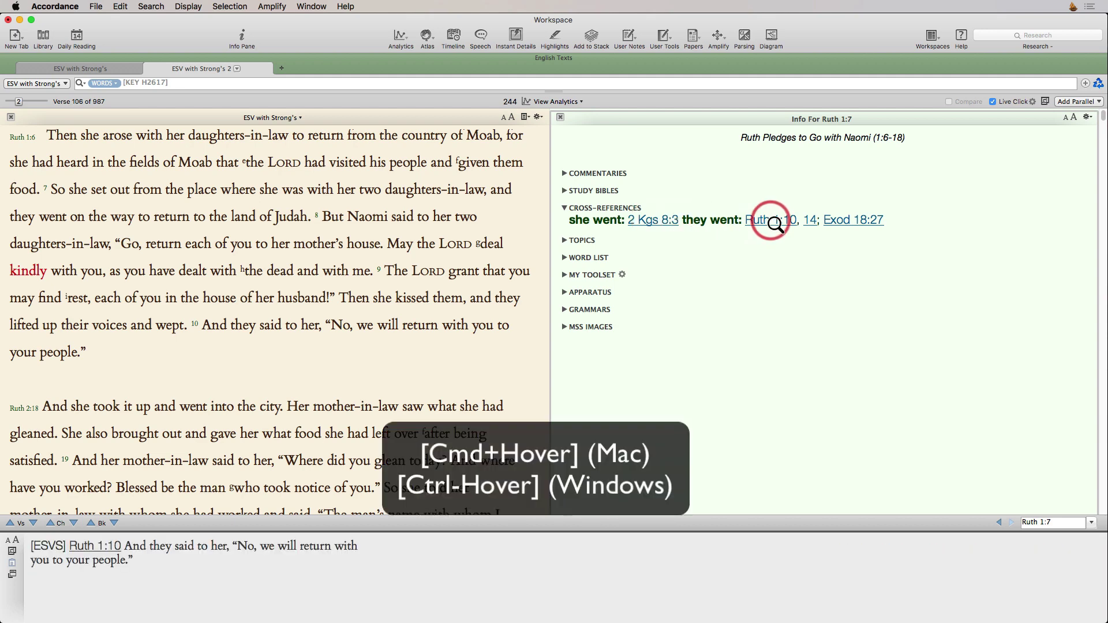
key("shift")
mouse_move(854, 224)
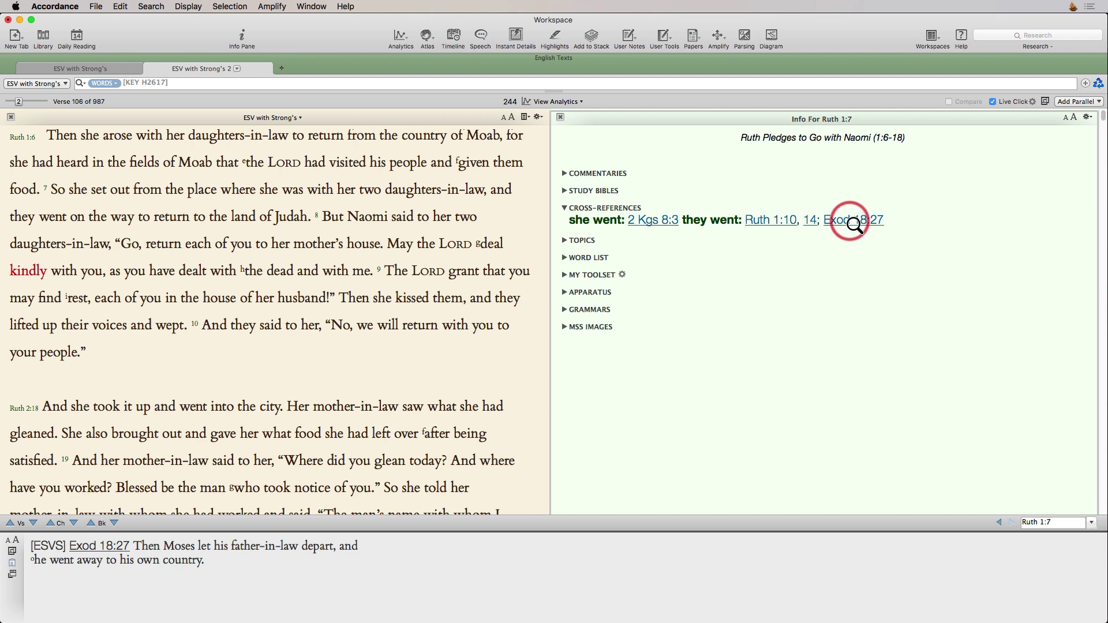
key("shift")
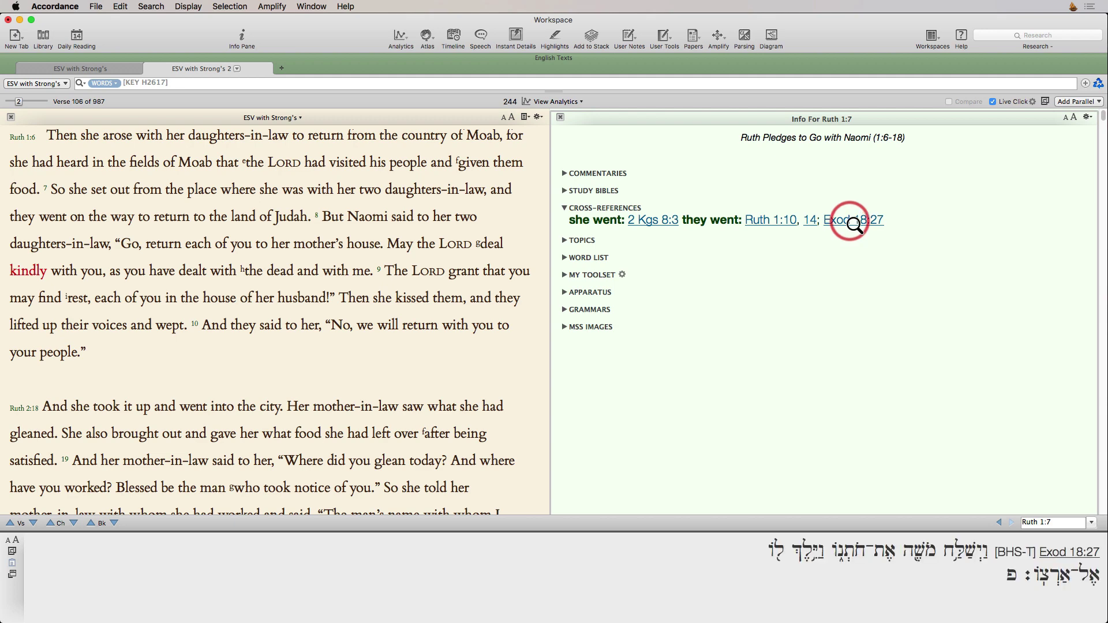
key("shift")
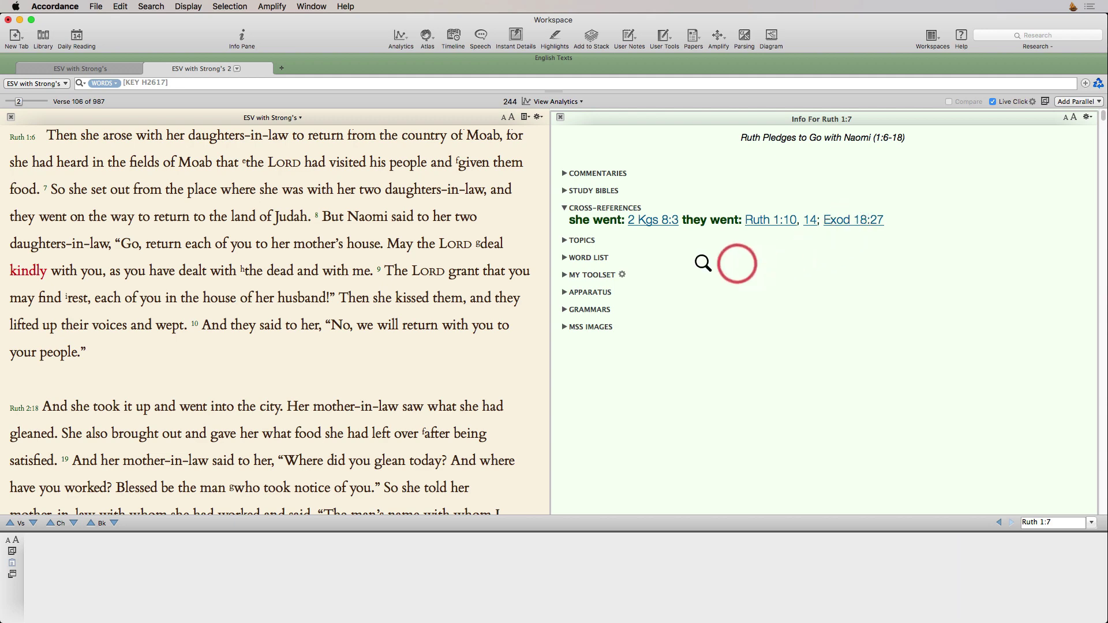
Expand Topics in the Info Pane for Ruth 1:6 and read the Bread article in the Eerdmans Dictionary before closing it.
left_click(564, 241)
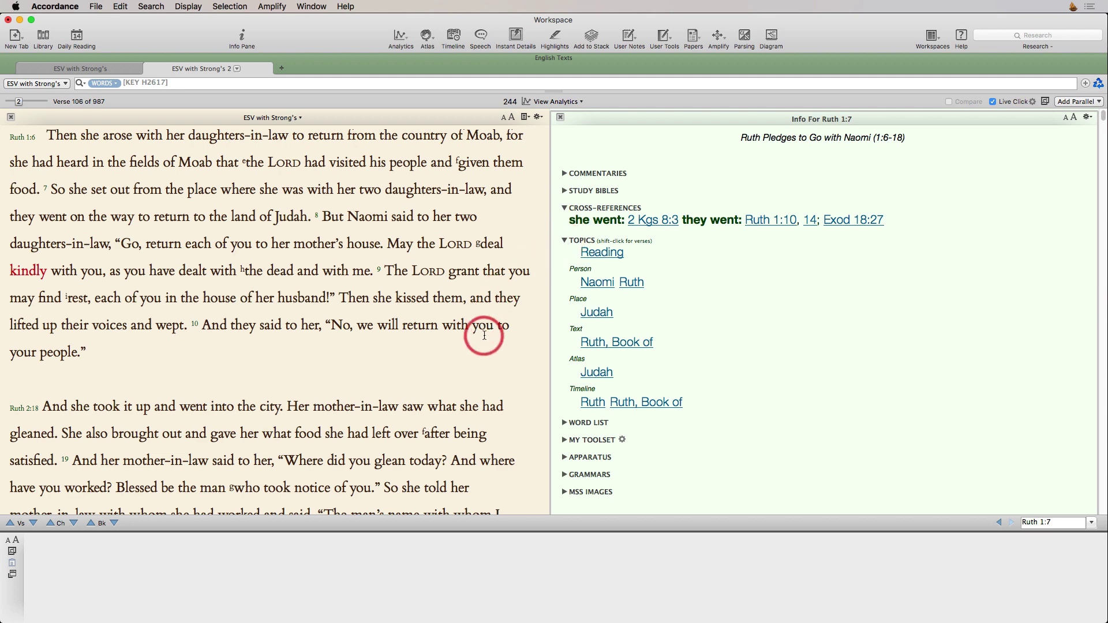
scroll(484, 336, "down", 1)
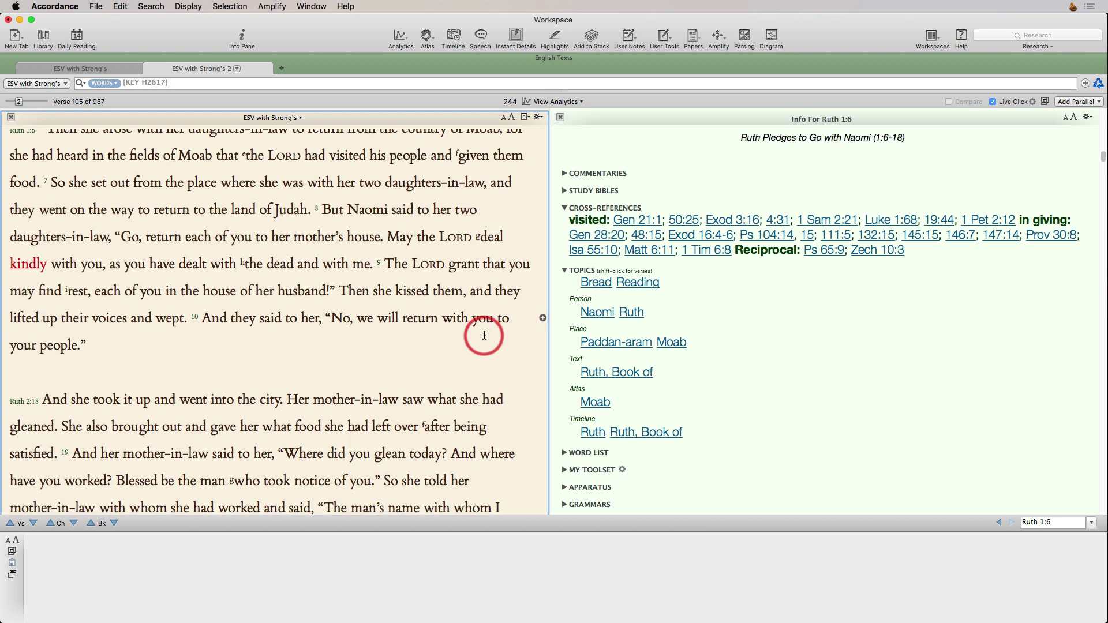
left_click(598, 283)
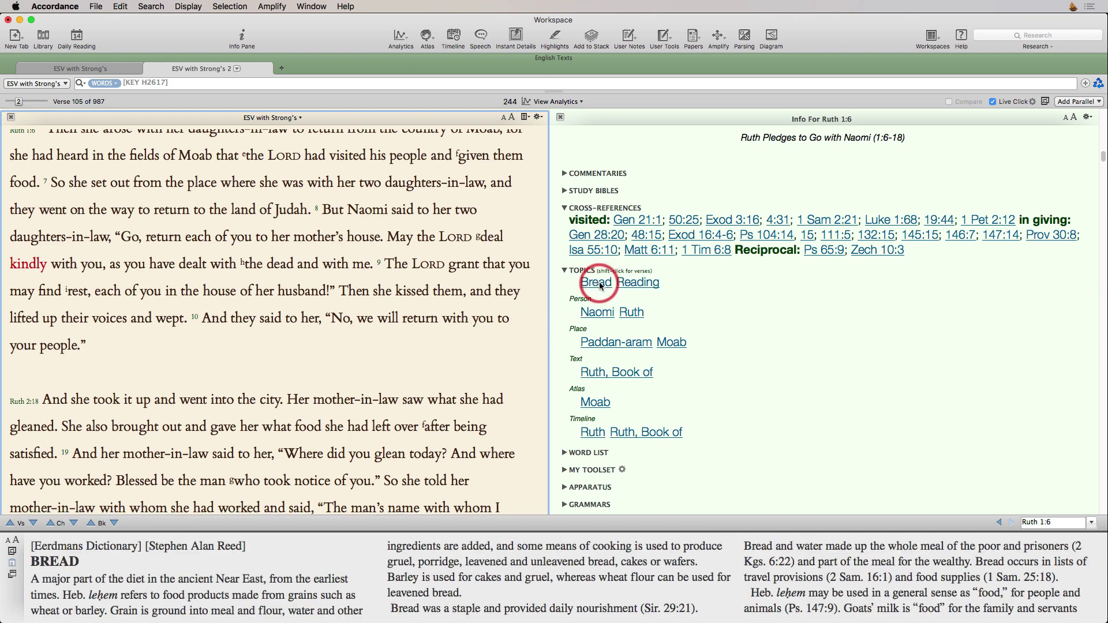
left_click(598, 283)
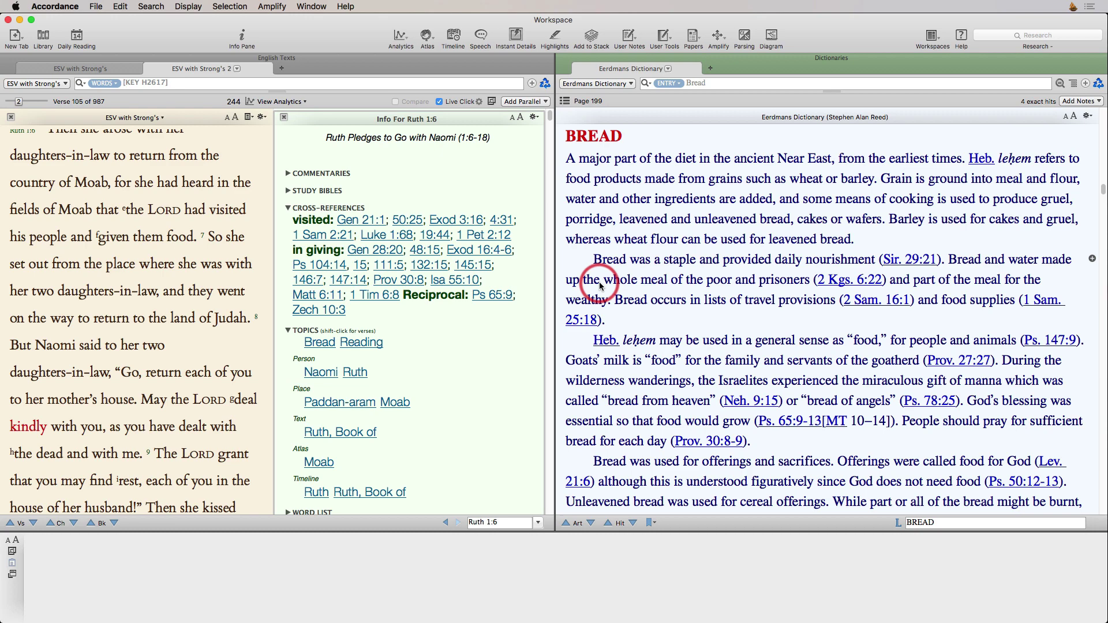
left_click(565, 58)
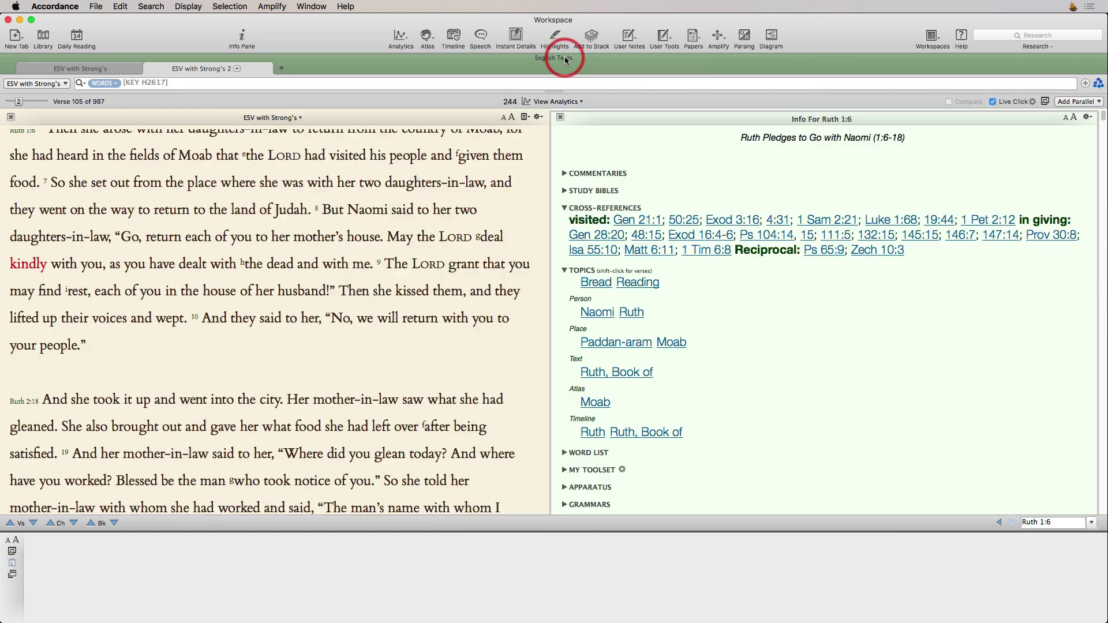
Find all ESV verses on the topic Bread, browse the first hits, and jump to the hit in Ruth.
left_click(597, 283, "shift")
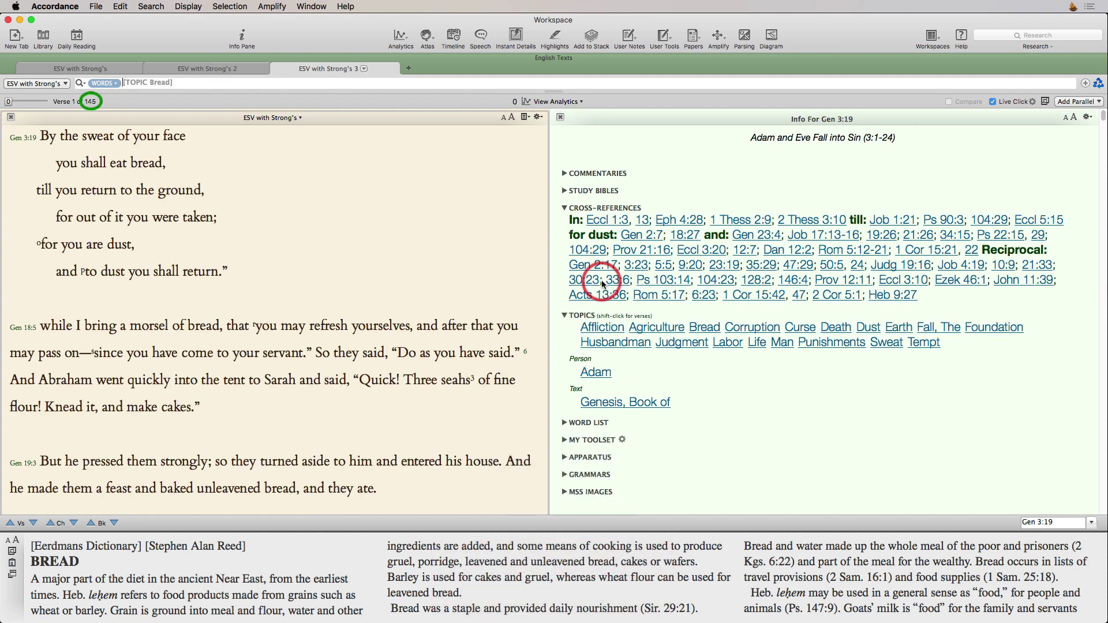
left_click(33, 523)
left_click(33, 523)
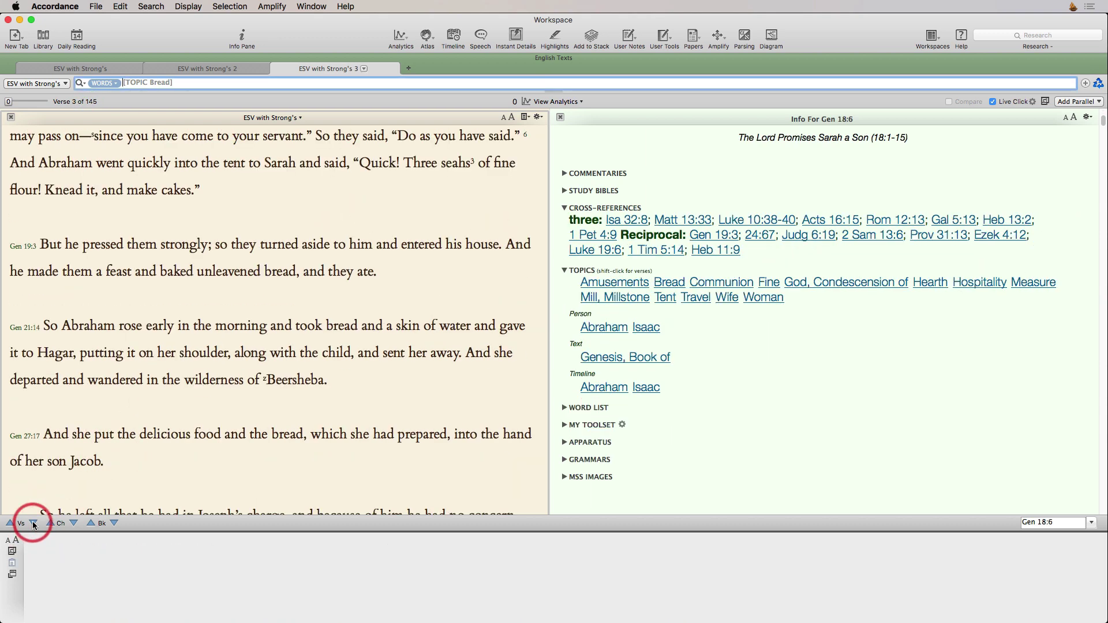
left_click(32, 523)
left_click(10, 524)
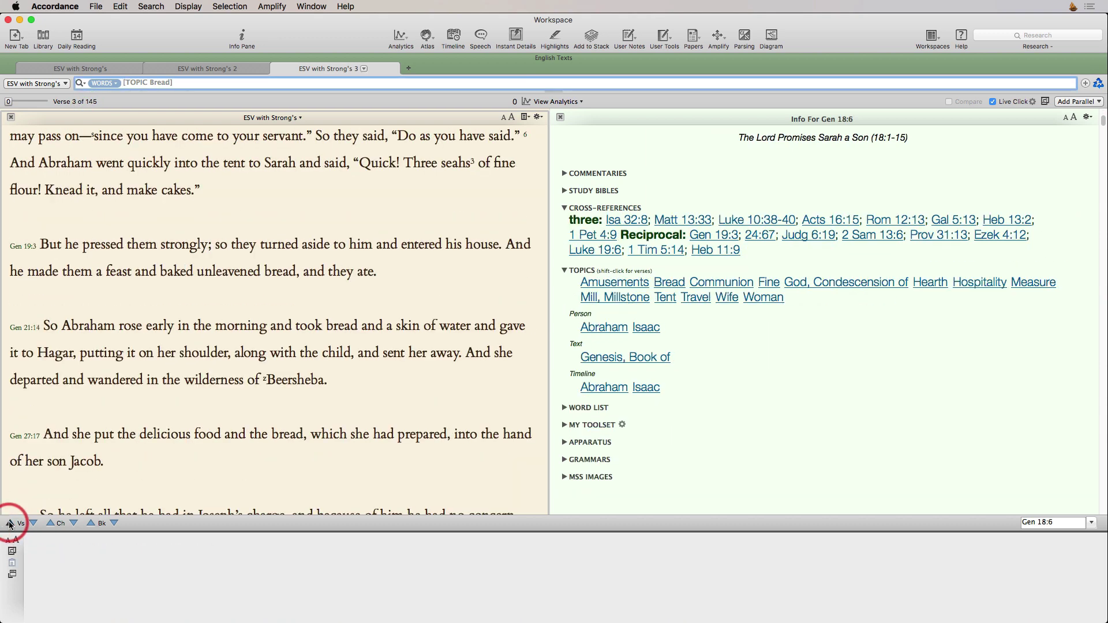
left_click(10, 523)
left_click(9, 524)
left_click(1090, 522)
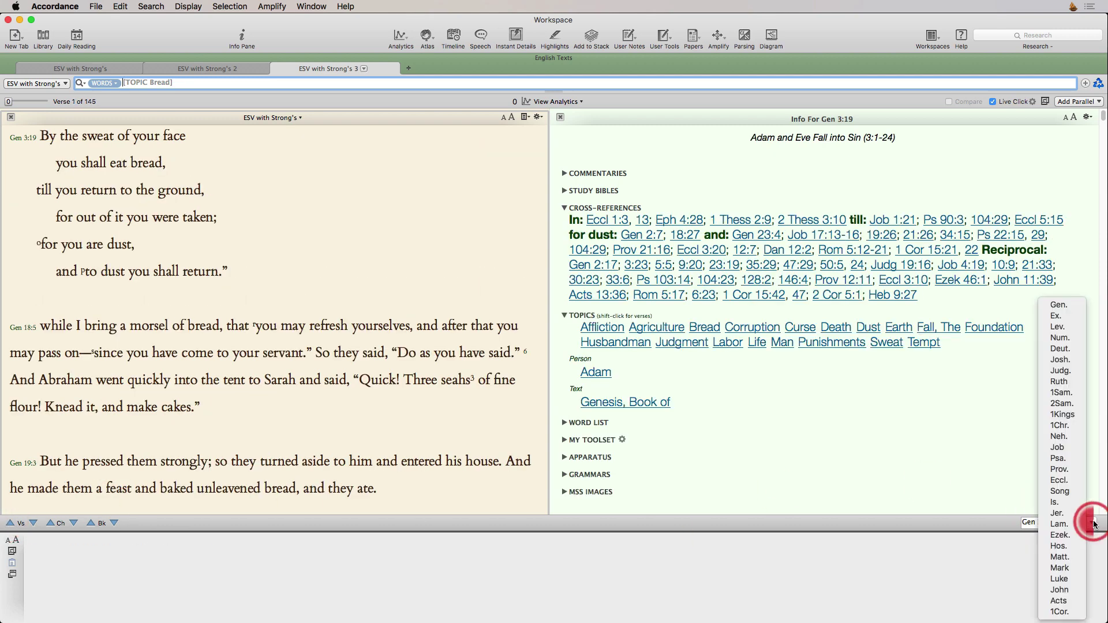
left_click(1078, 383)
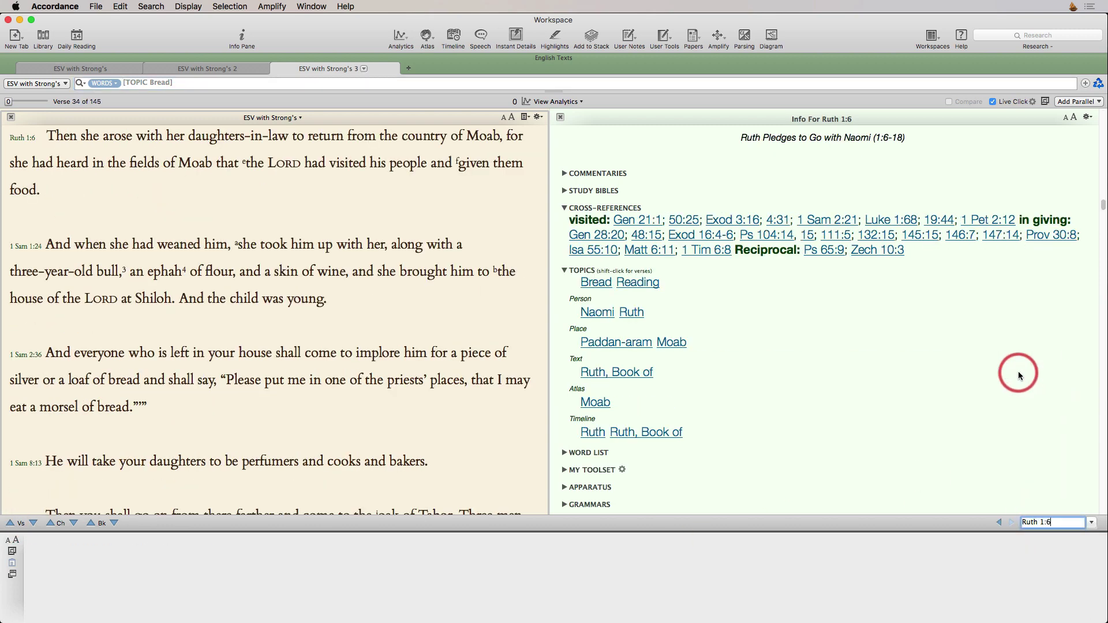
View Moab on the Atlas map and Ruth on the Timeline from the Ruth 1:6 topics, closing each one after viewing.
left_click(598, 403)
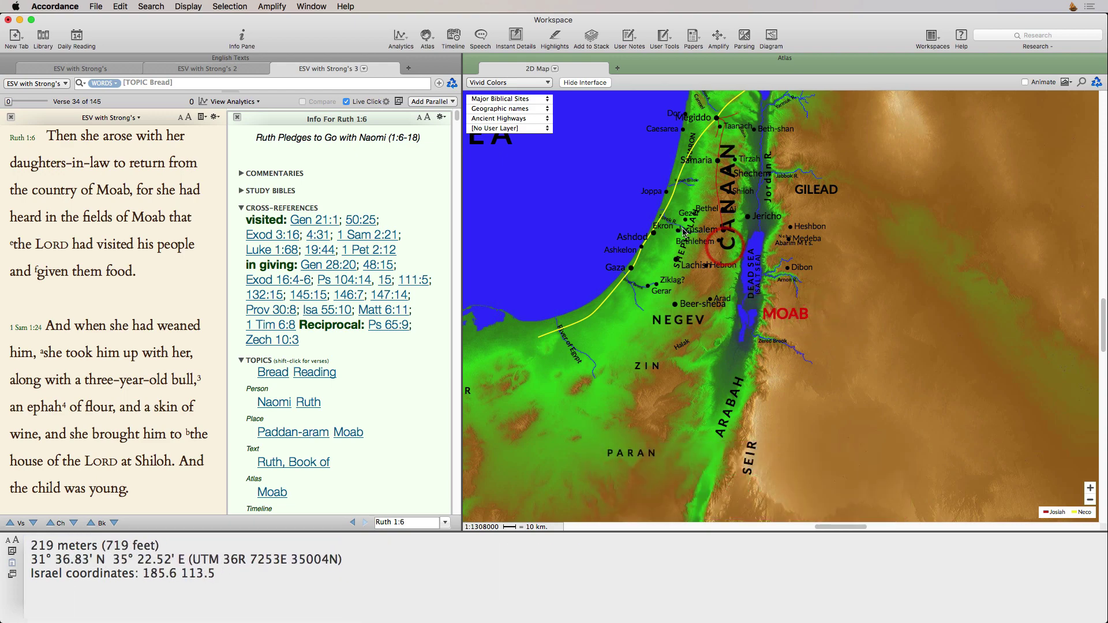
left_click(472, 60)
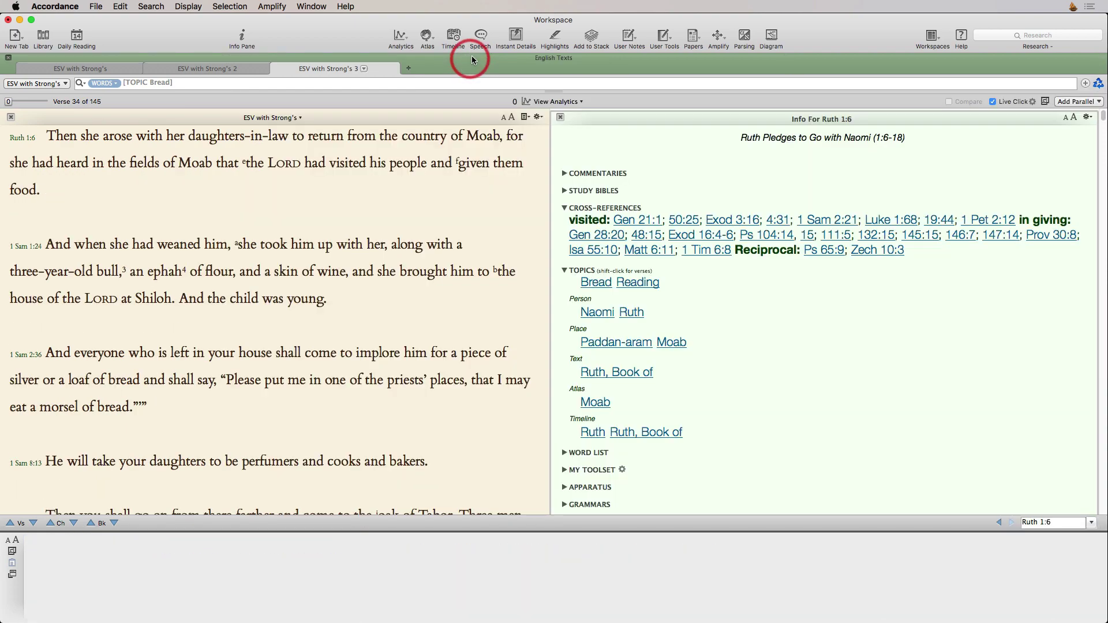
left_click(600, 432)
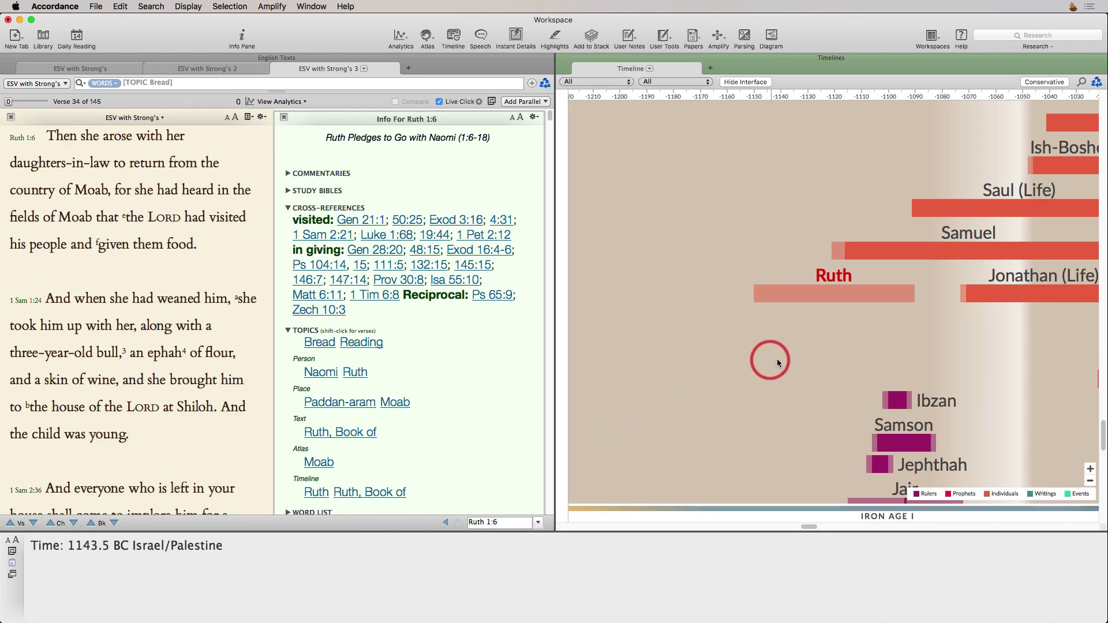
left_click(565, 58)
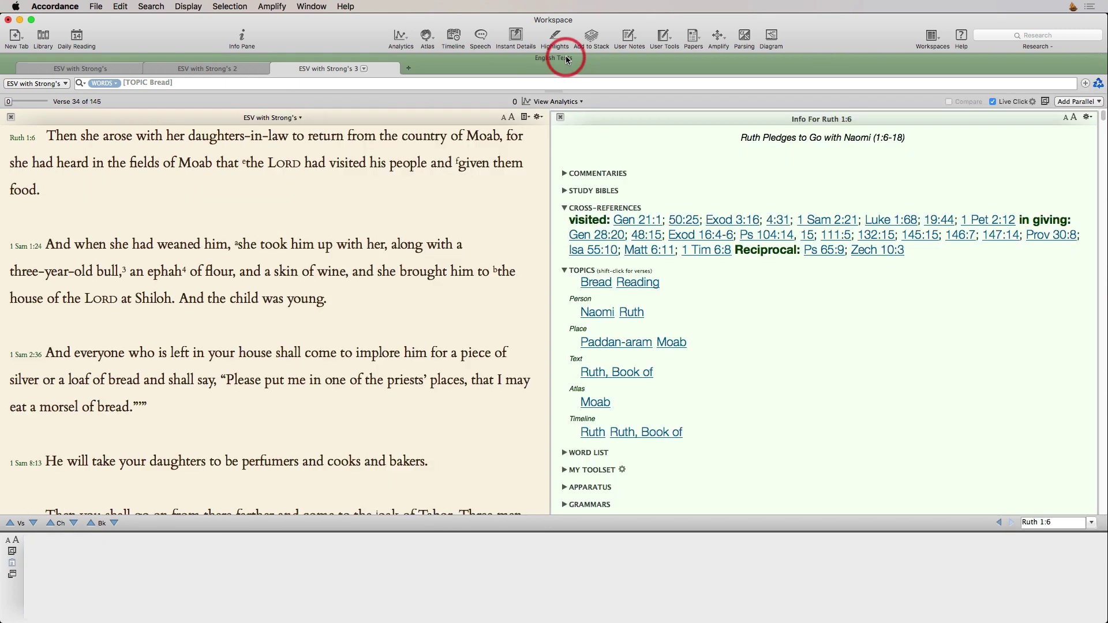
Close the Topics section and the Info Pane, and return to the original ESV search for kindness.
left_click(564, 271)
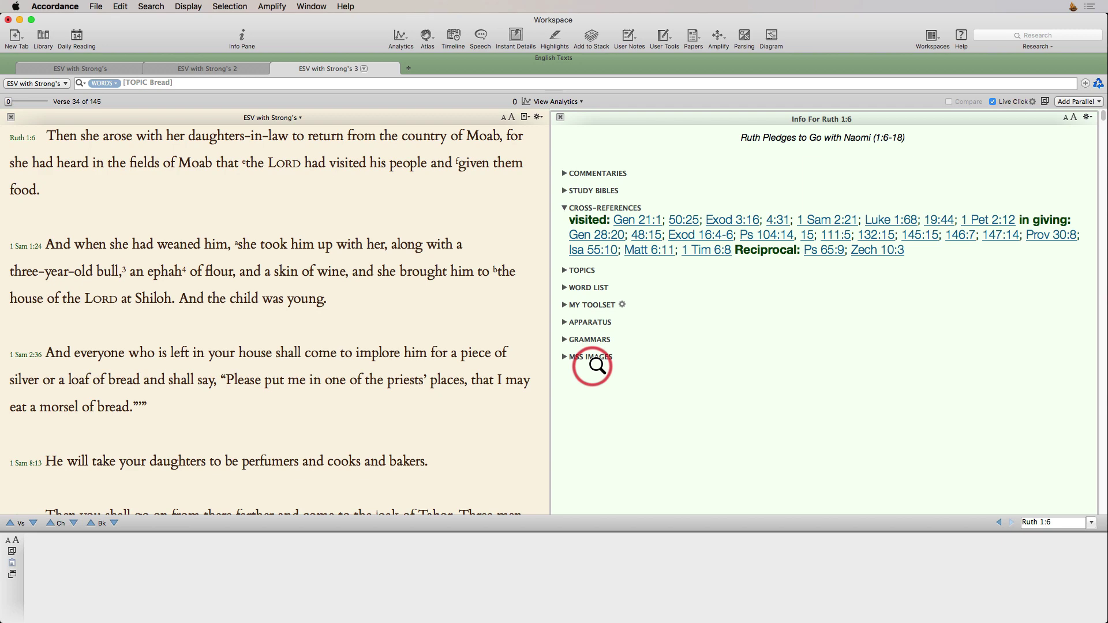
left_click(560, 117)
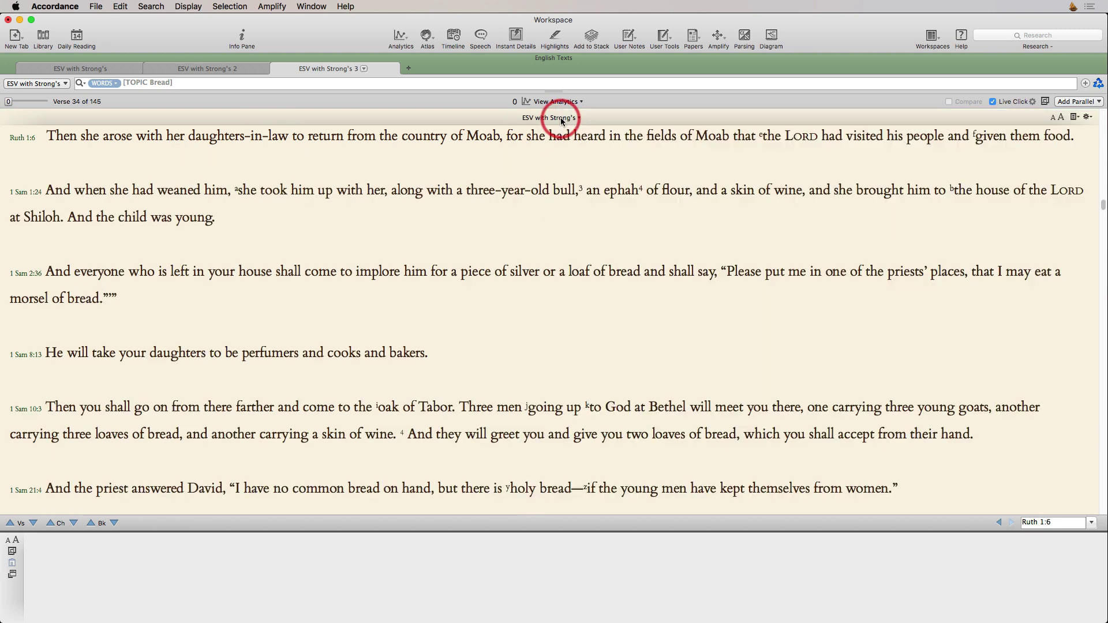
left_click(81, 68)
Add the Reina-Valera 1960 con Strong (Spanish) and the Hebrew Bible (BHS) Tagged parallel to the ESV.
left_click(1076, 102)
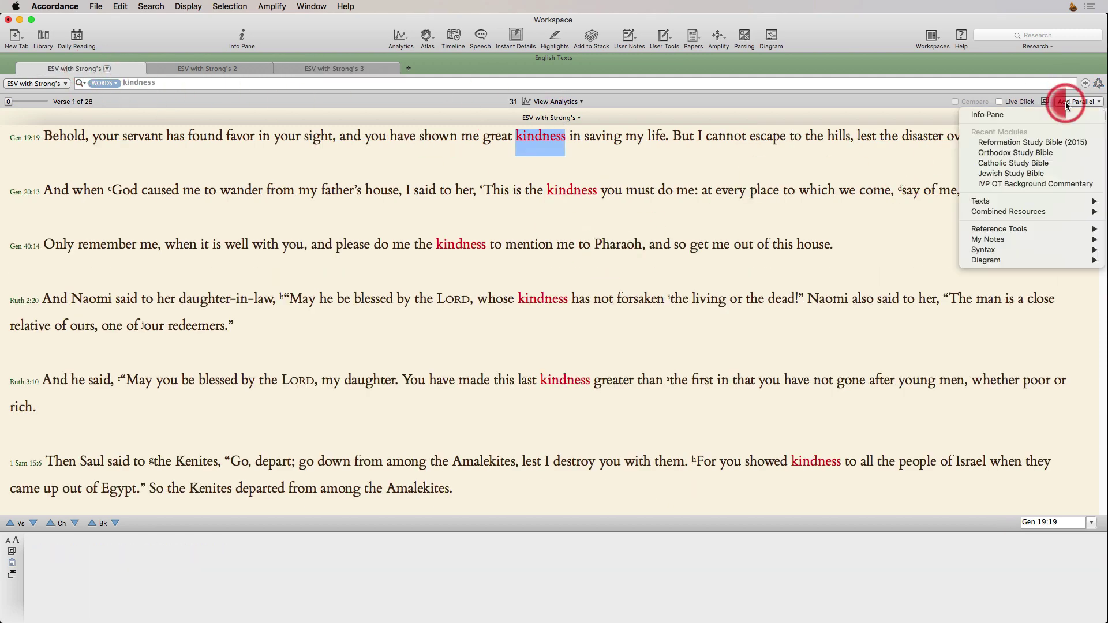
mouse_move(1056, 201)
mouse_move(877, 339)
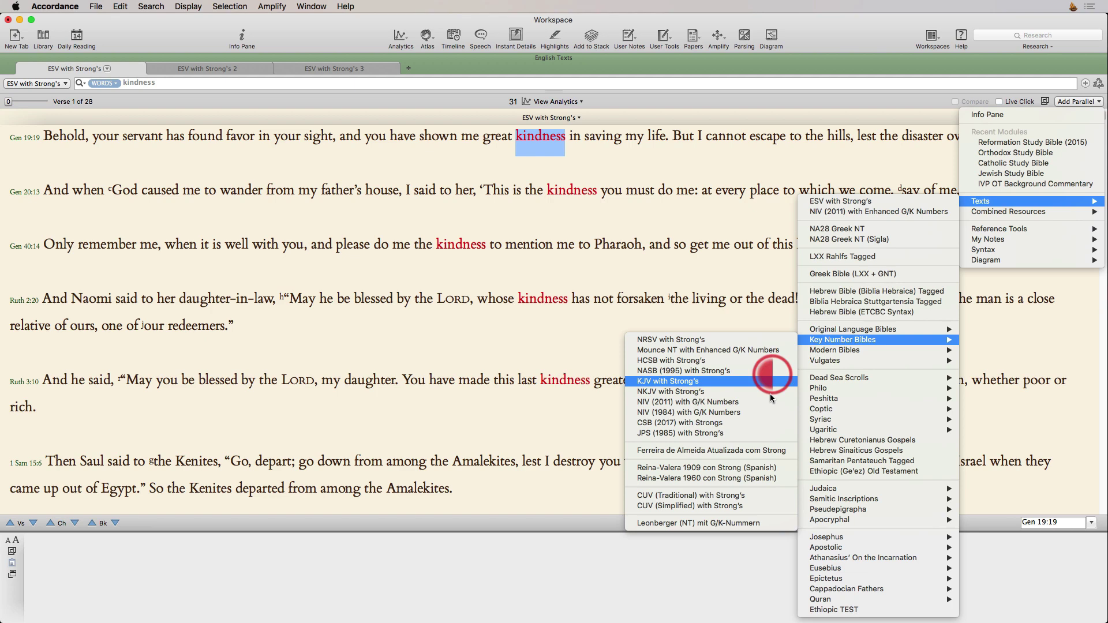
left_click(775, 479)
left_click(1077, 102)
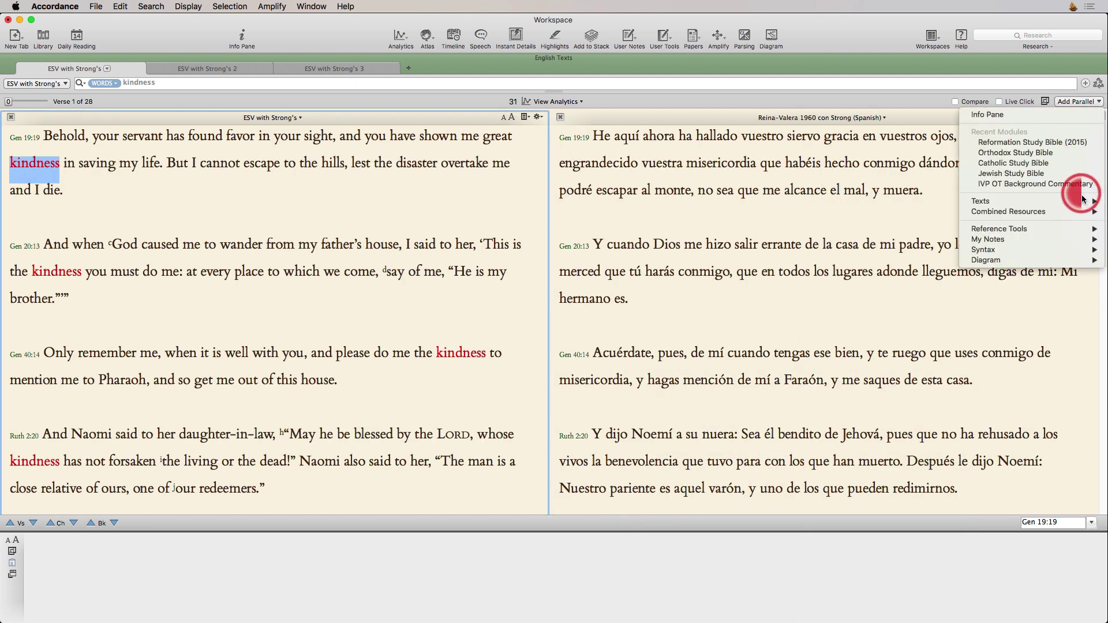
left_click(952, 210)
left_click(943, 210)
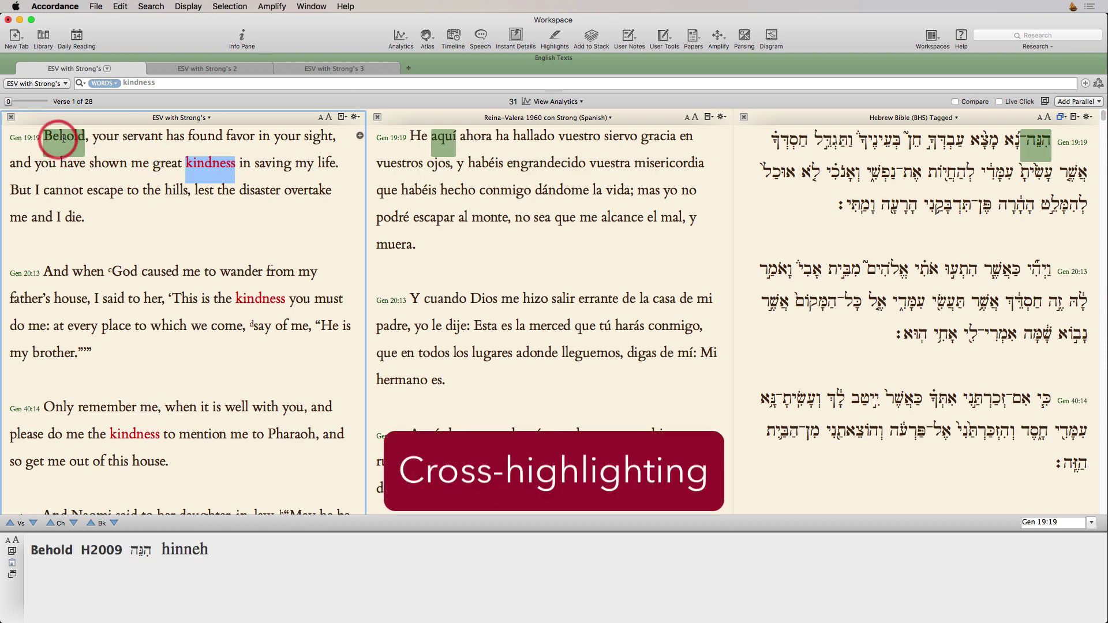
Cross-highlight words of Gen 19:19 such as "kindness" and "disaster" to compare the ESV with the Spanish and Hebrew texts.
mouse_move(153, 131)
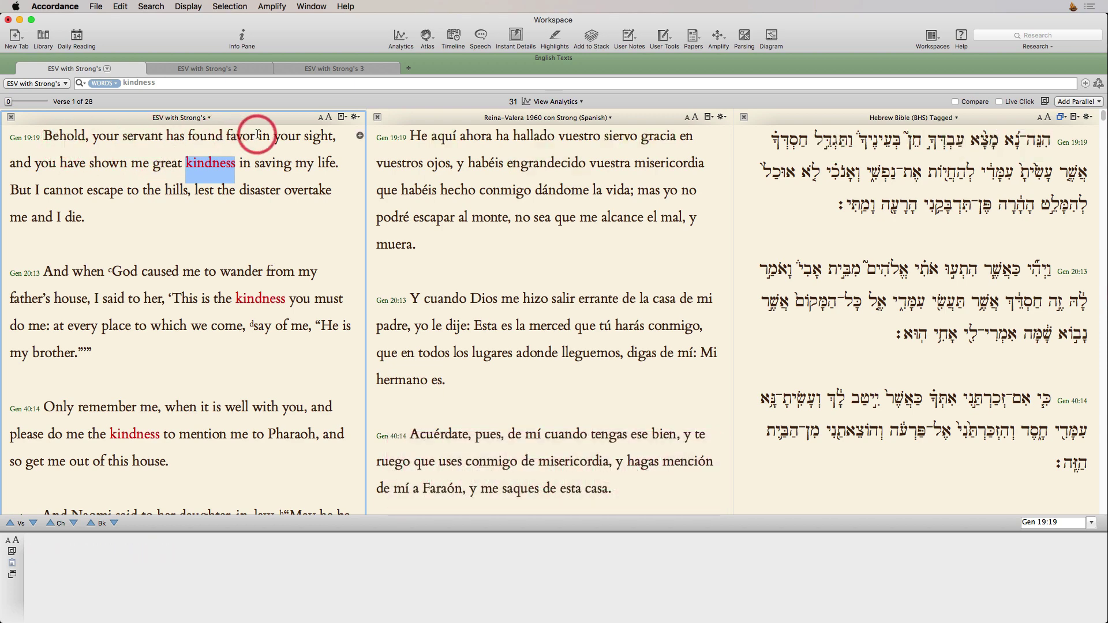
mouse_move(242, 134)
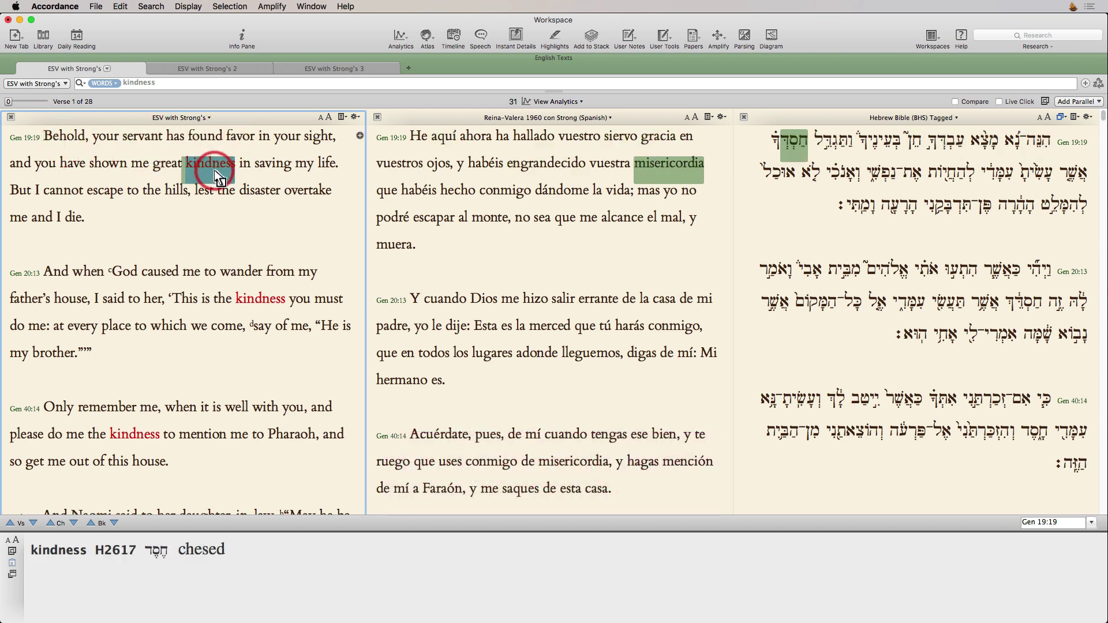
mouse_move(300, 194)
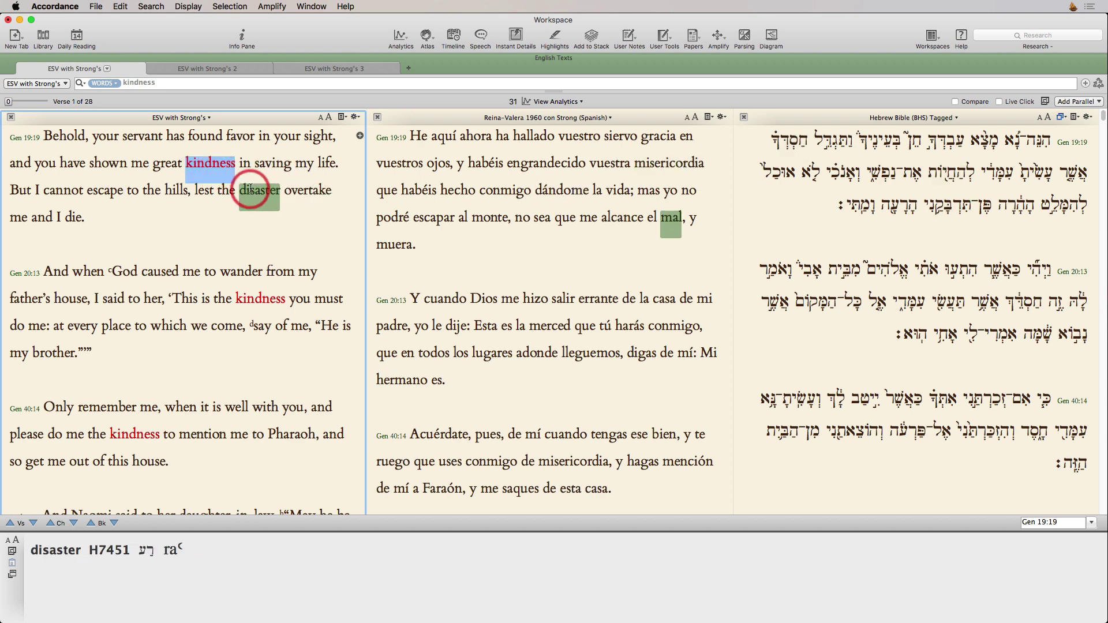
Show the English Bibles interlinear under the ESV to trace "found" in Gen 19:19 across the versions, and hide the interlinear again.
left_click(343, 117)
left_click(364, 187)
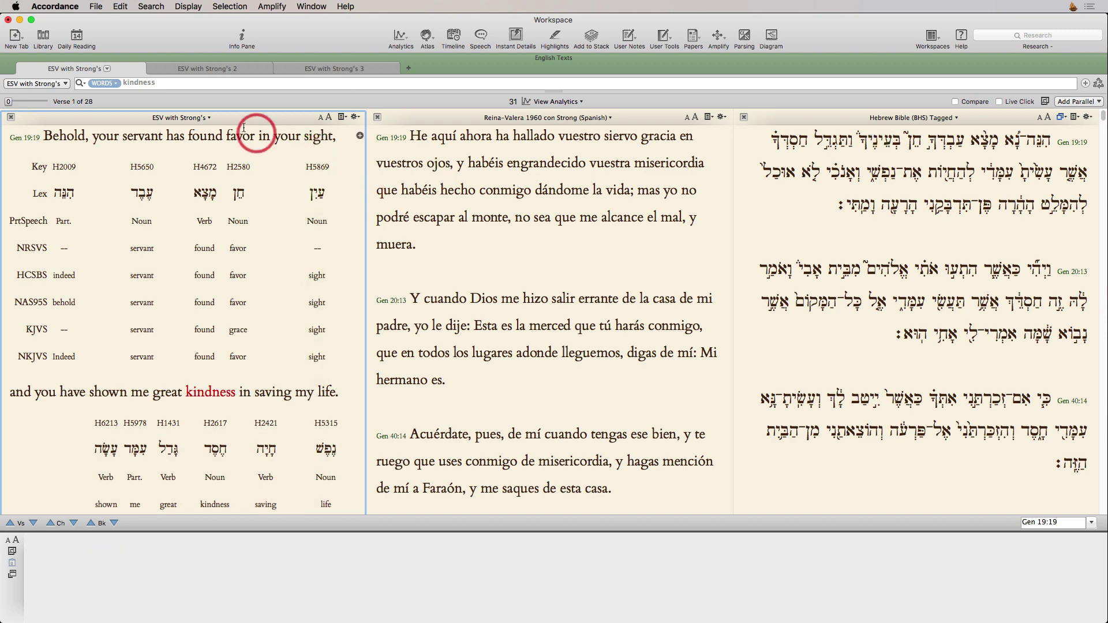
mouse_move(237, 141)
mouse_move(203, 142)
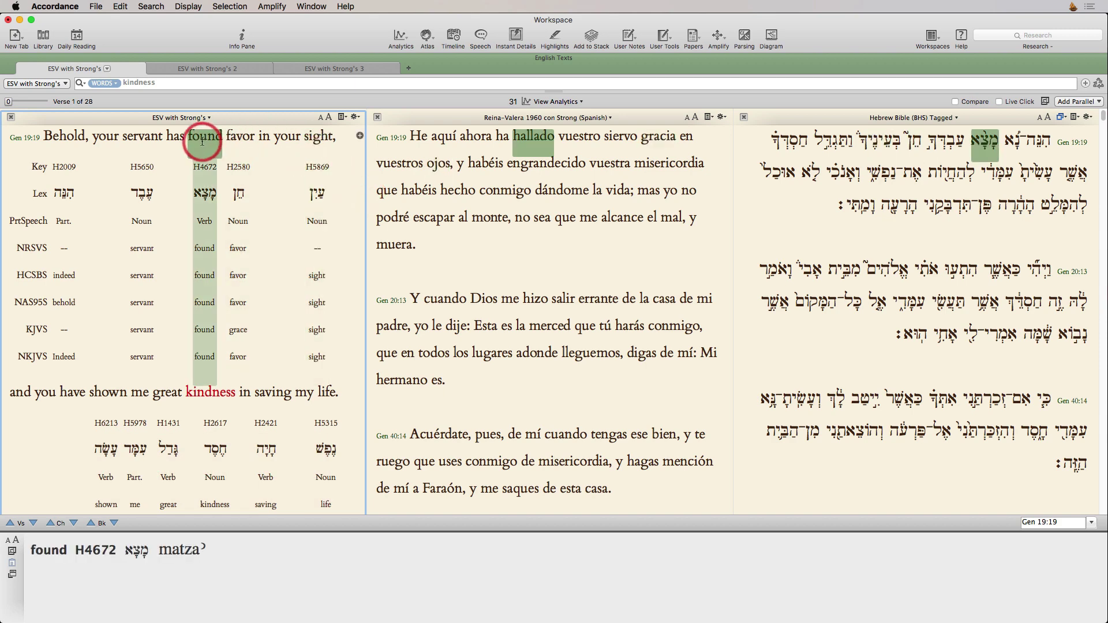
left_click(342, 117)
left_click(346, 127)
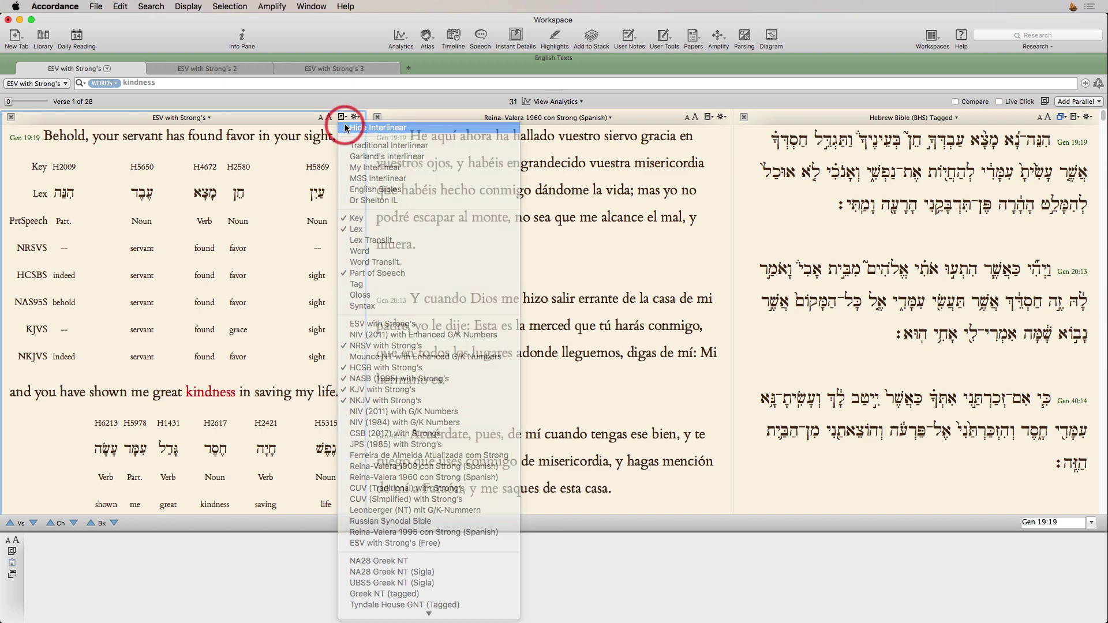
Jump the kindness results to Ruth, turn on Live Click, and look up Ruth 2:20 in the Key Number Bibles.
left_click(1091, 522)
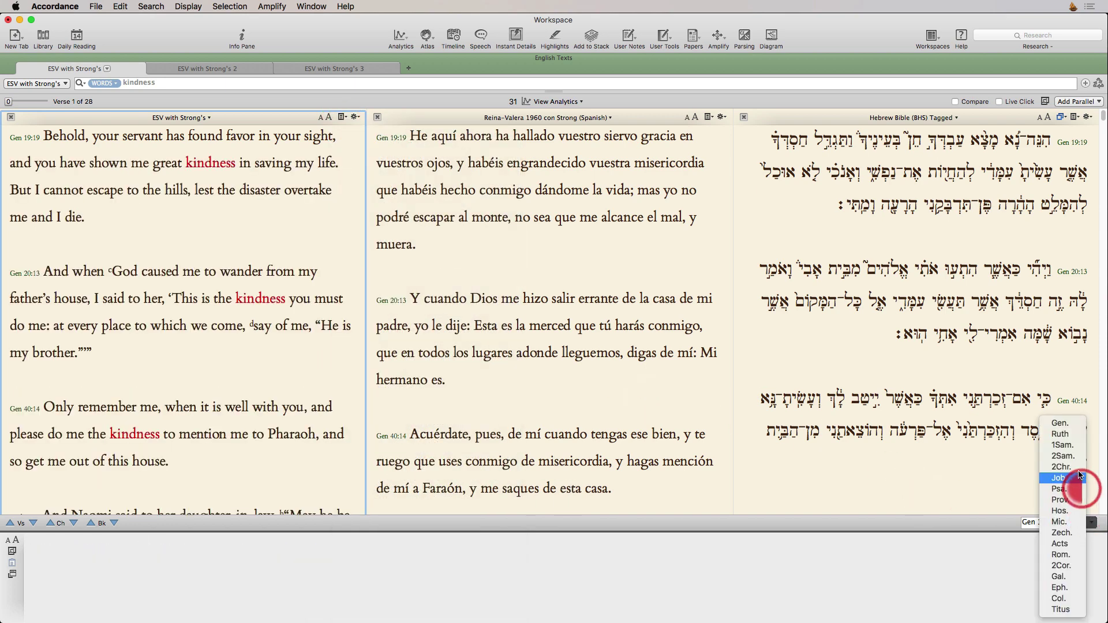
left_click(1079, 434)
left_click(1000, 102)
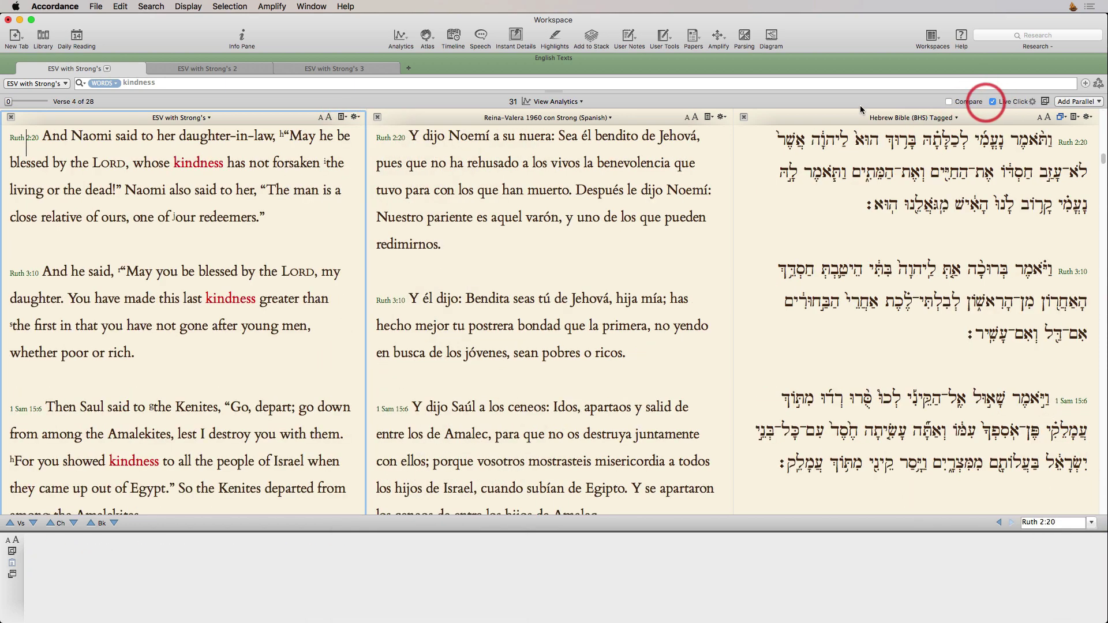
left_click(30, 139)
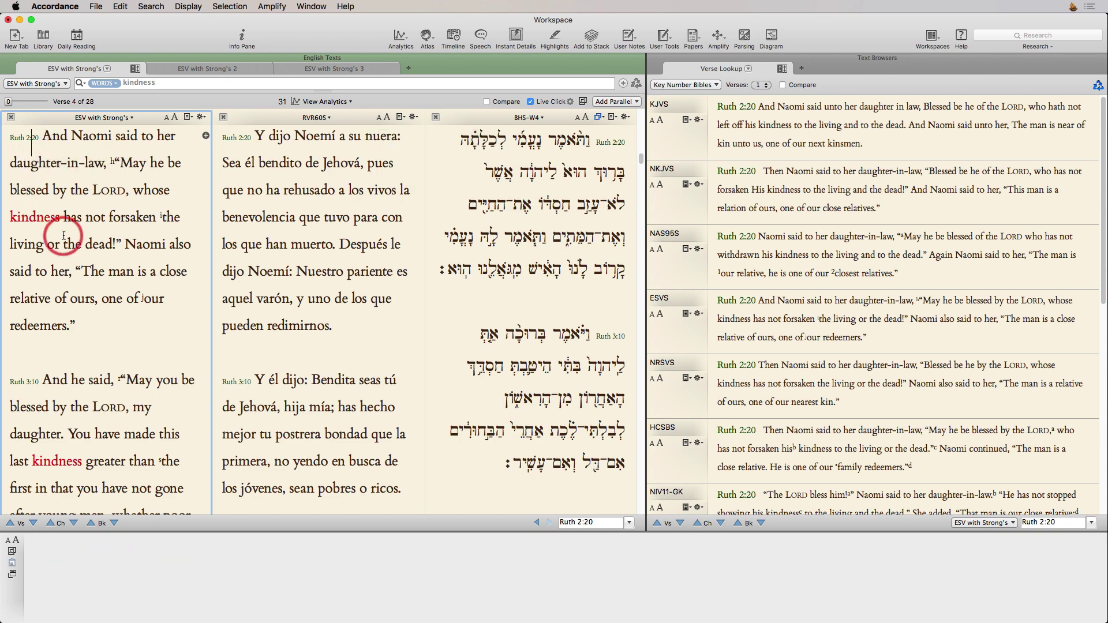
Advance the ESV results to 2 Sam 9:3 alongside the verse lookup, and close the Verse Lookup.
scroll(62, 231, "down", 10)
scroll(64, 236, "down", 12)
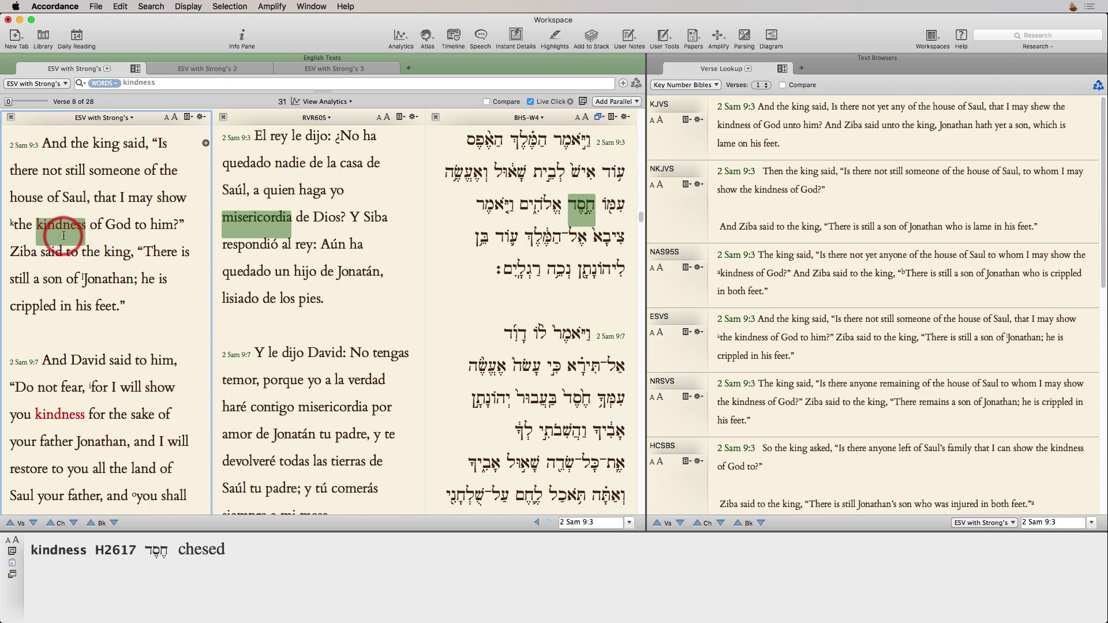
left_click(656, 60)
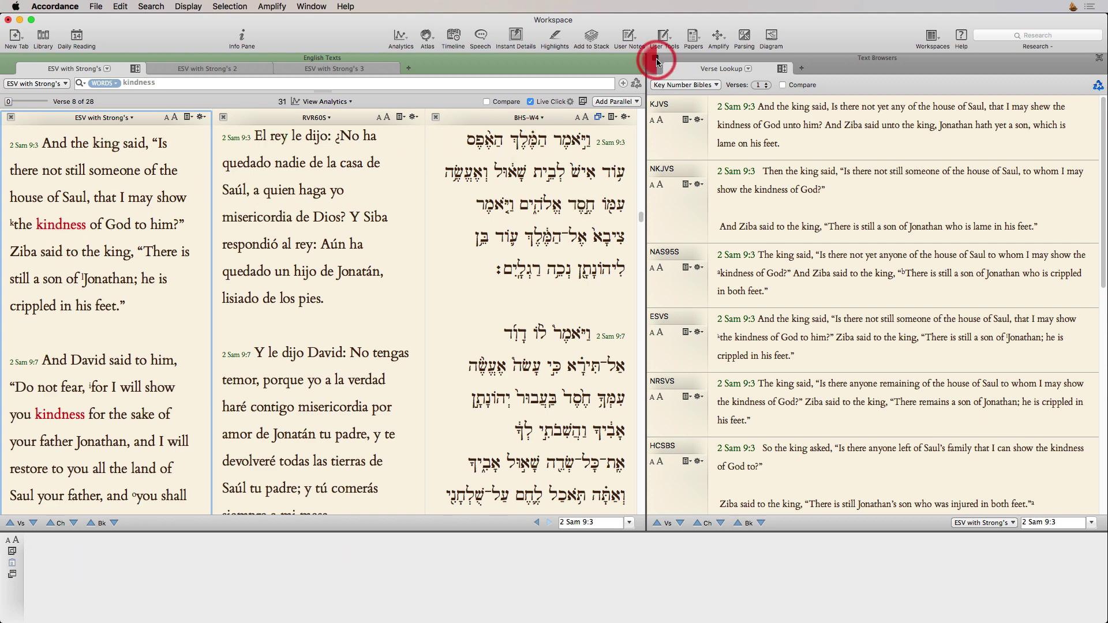
Research "kindness" from 2 Sam 9:3, browse its Holman, New Unger's and Anchor Yale dictionary results in an enlarged view, and close the Lexicon Lookup.
mouse_move(232, 170)
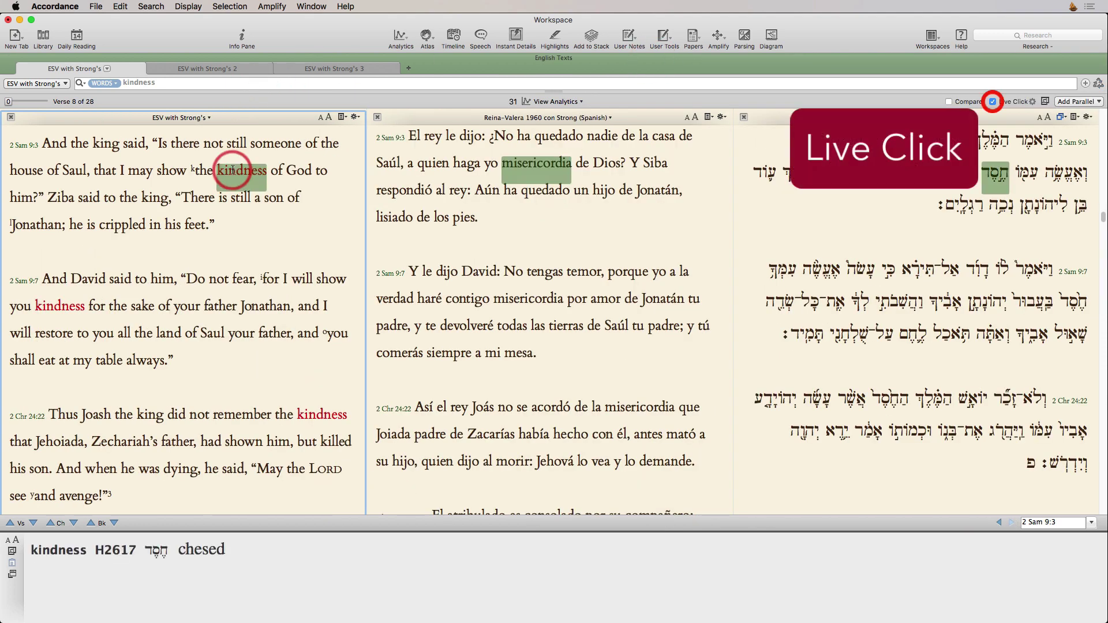
triple_click(232, 170)
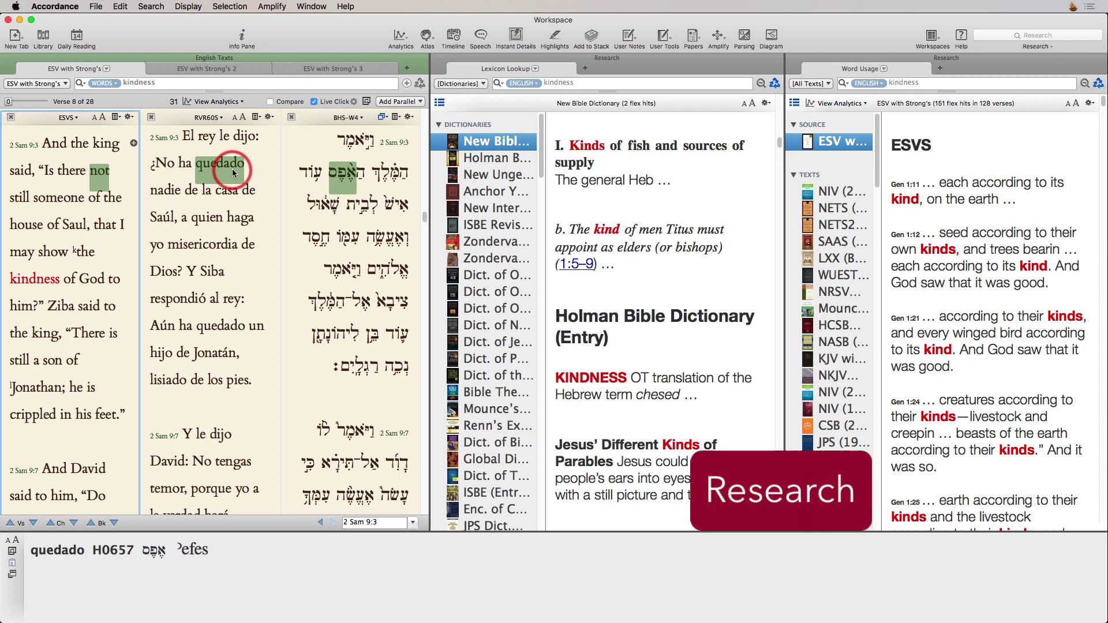
left_click(777, 59)
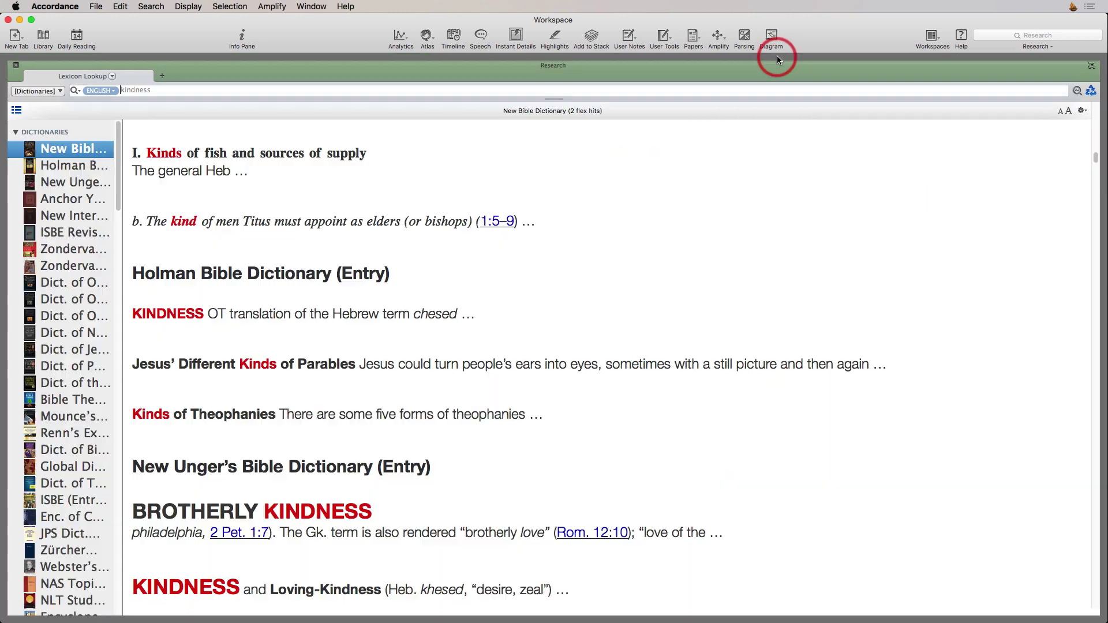
left_click(74, 167)
left_click(77, 185)
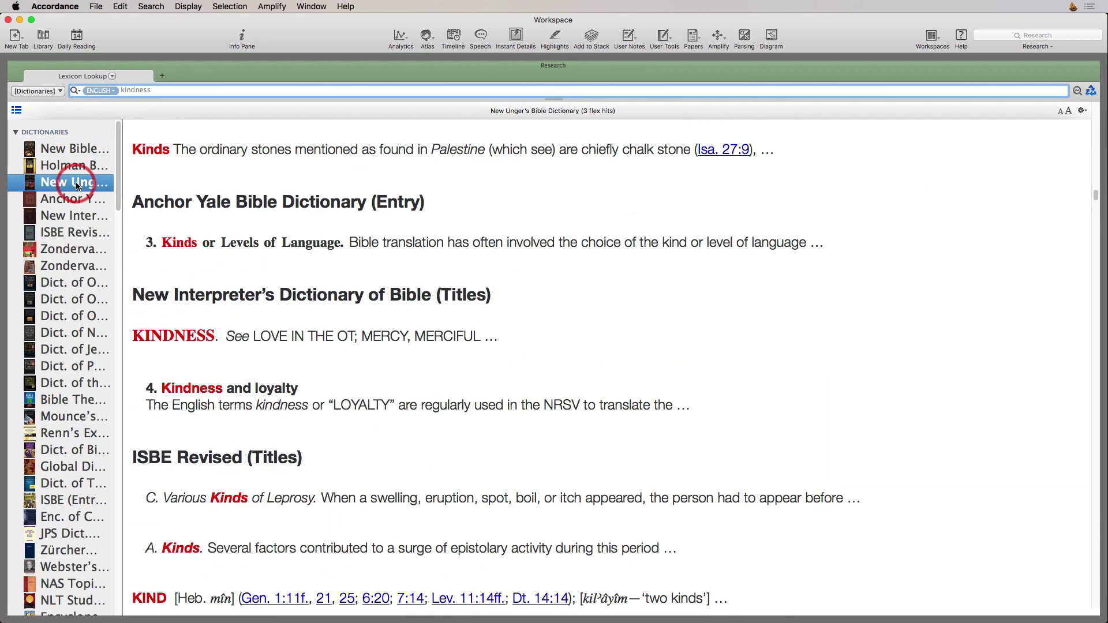
left_click(78, 199)
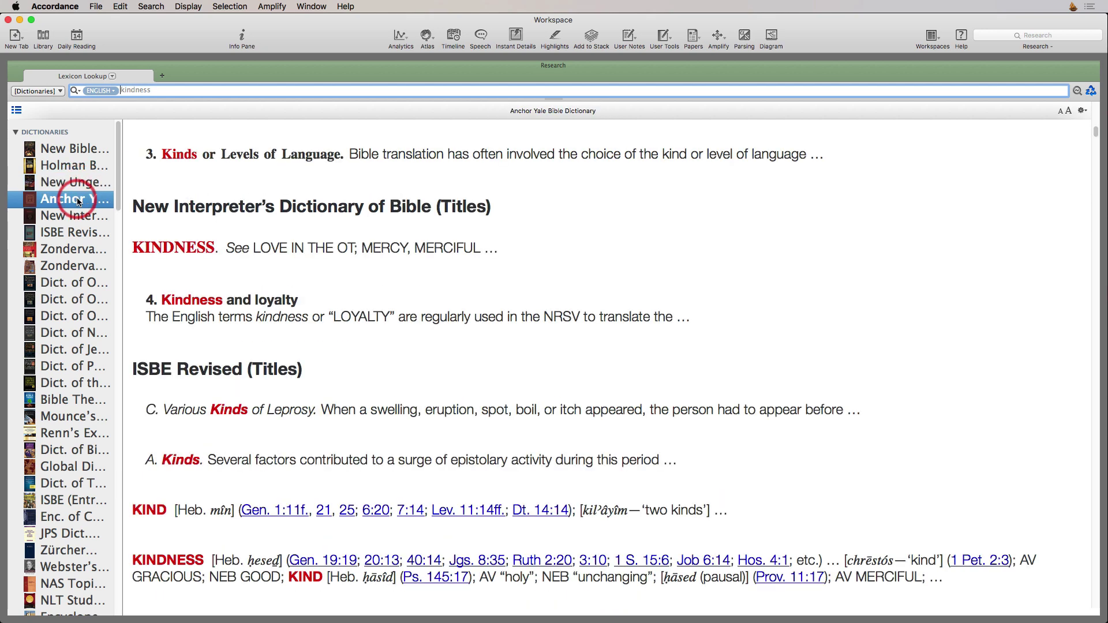
mouse_move(206, 279)
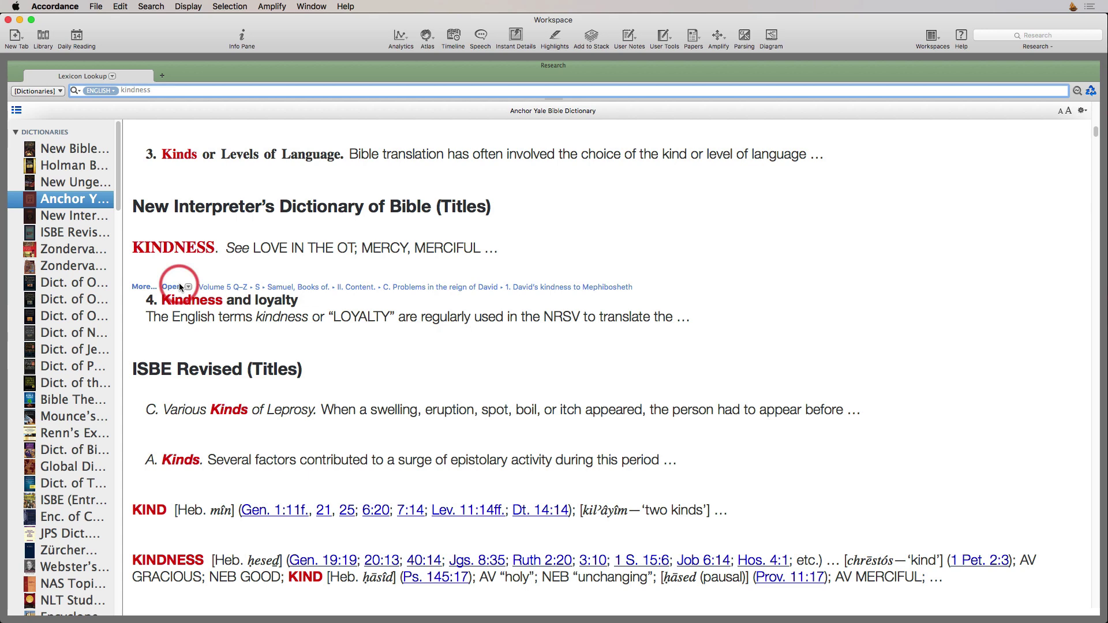
left_click(16, 66)
Enlarge the Word Usage results, compare "kindness" in the NIV (2011), NETS, NETS2 and SAAS texts, and close the research area.
left_click(1099, 60)
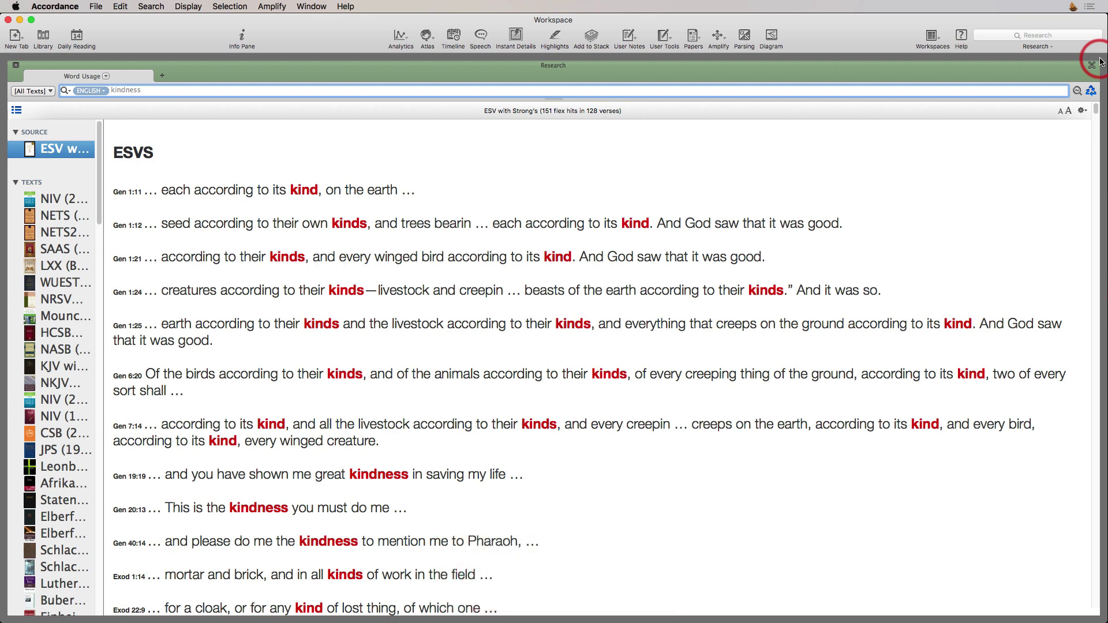
left_click(33, 202)
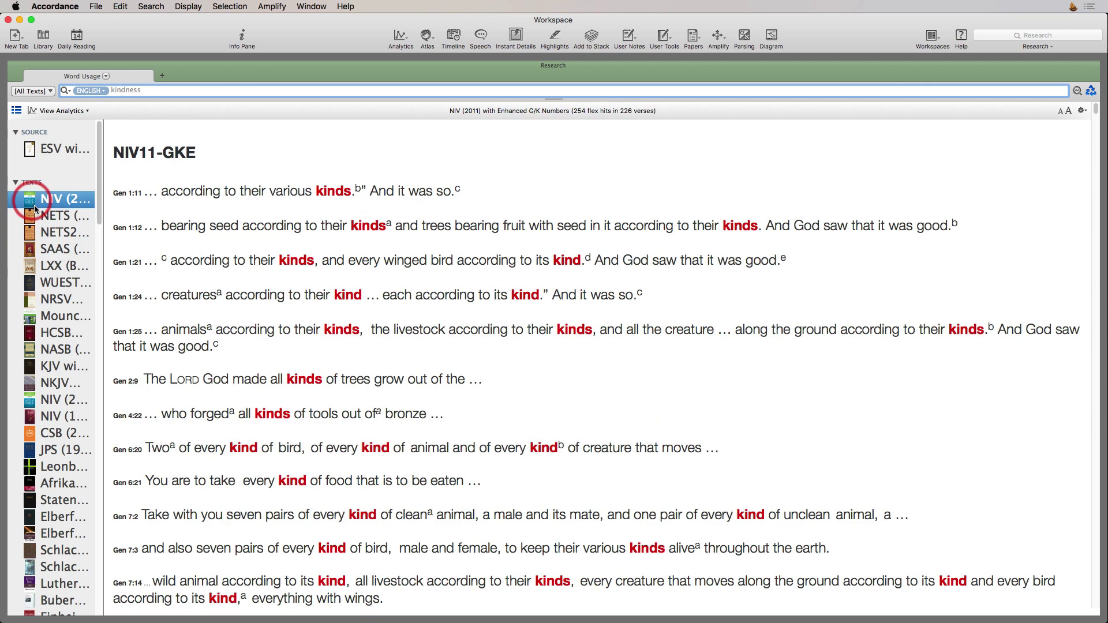
left_click(43, 217)
left_click(50, 237)
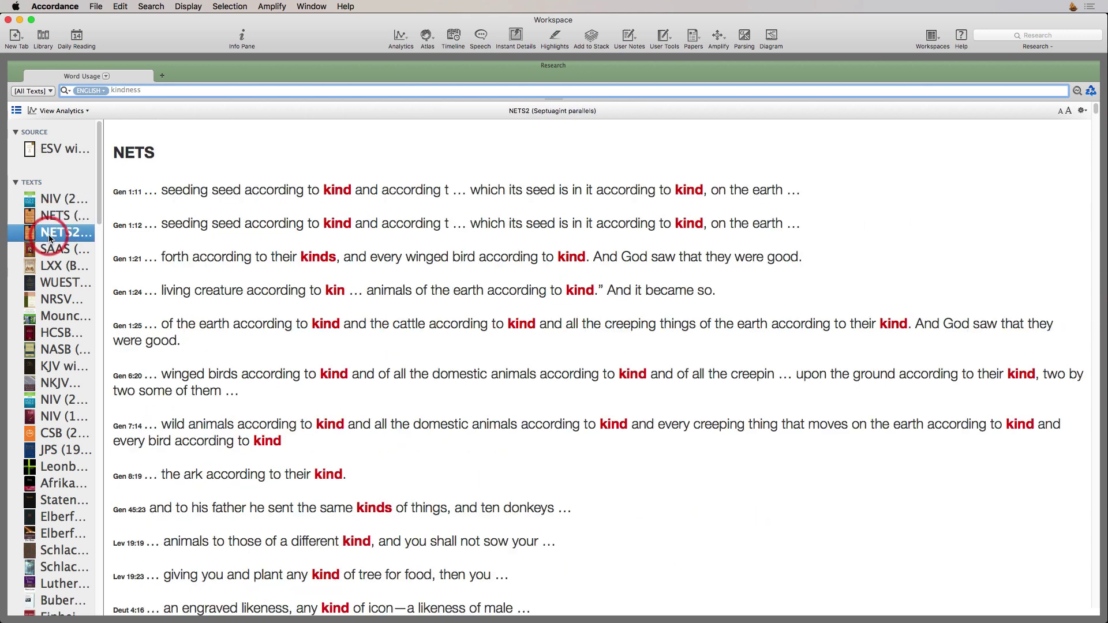
left_click(52, 249)
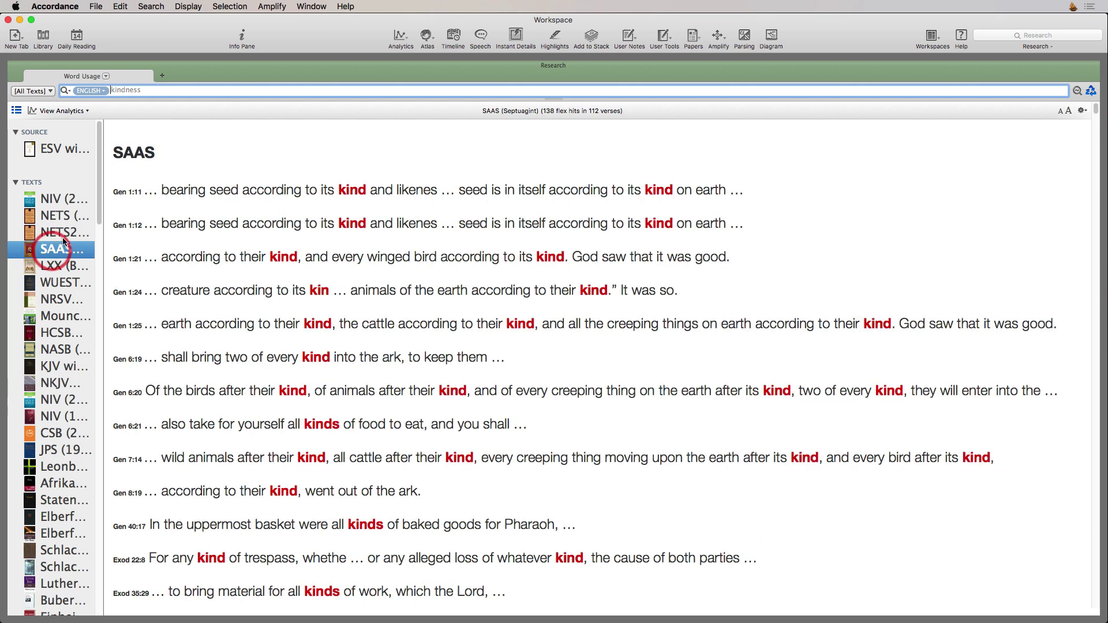
left_click(1094, 66)
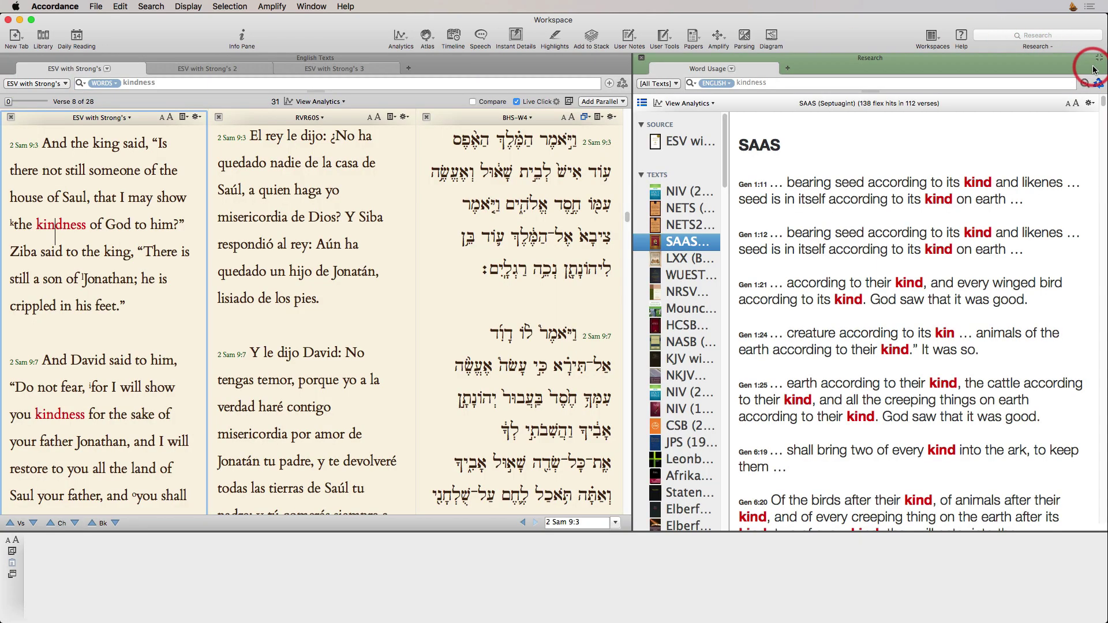
left_click(641, 58)
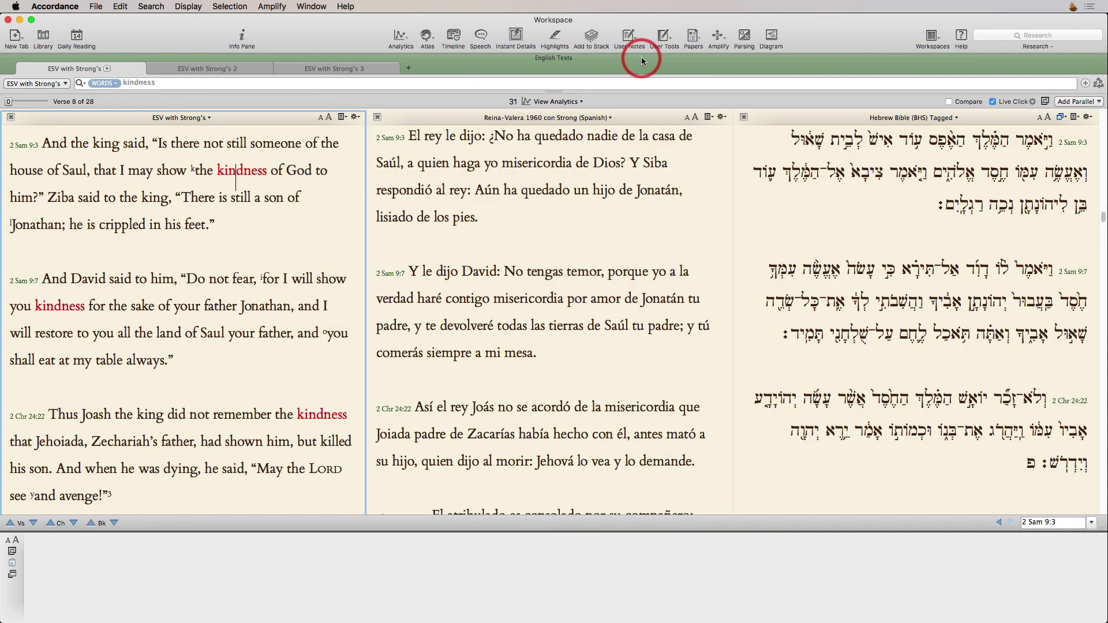
Turn off Live Click and mark the word "kindness" in ESV 2 Sam 9:3 with the Red Heart symbol.
left_click(993, 102)
left_click(483, 203)
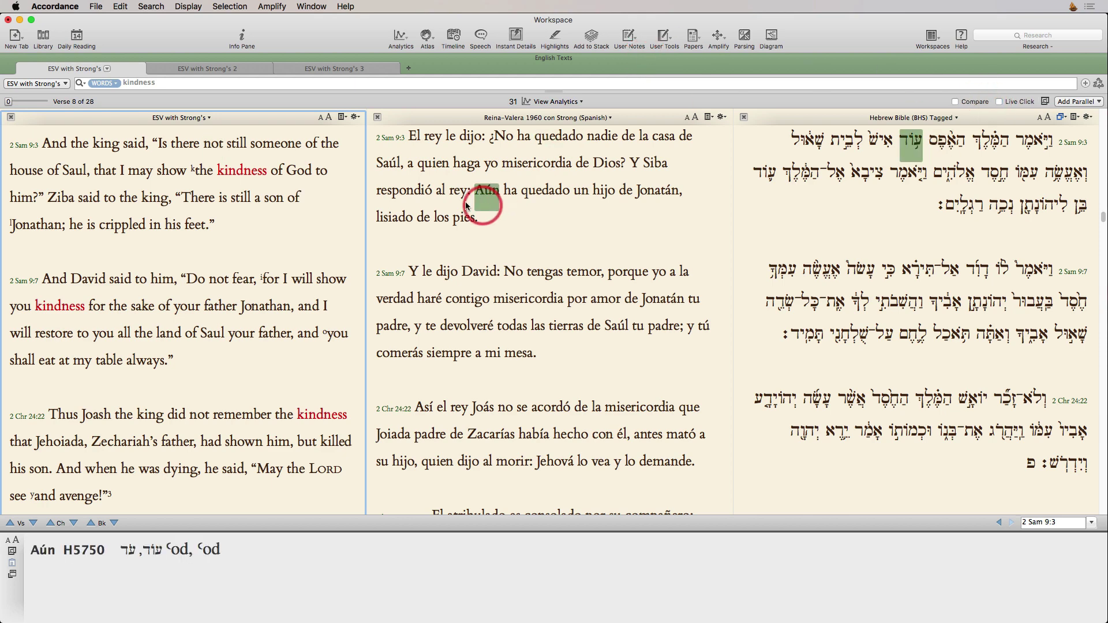
left_click(249, 185)
left_click(238, 174)
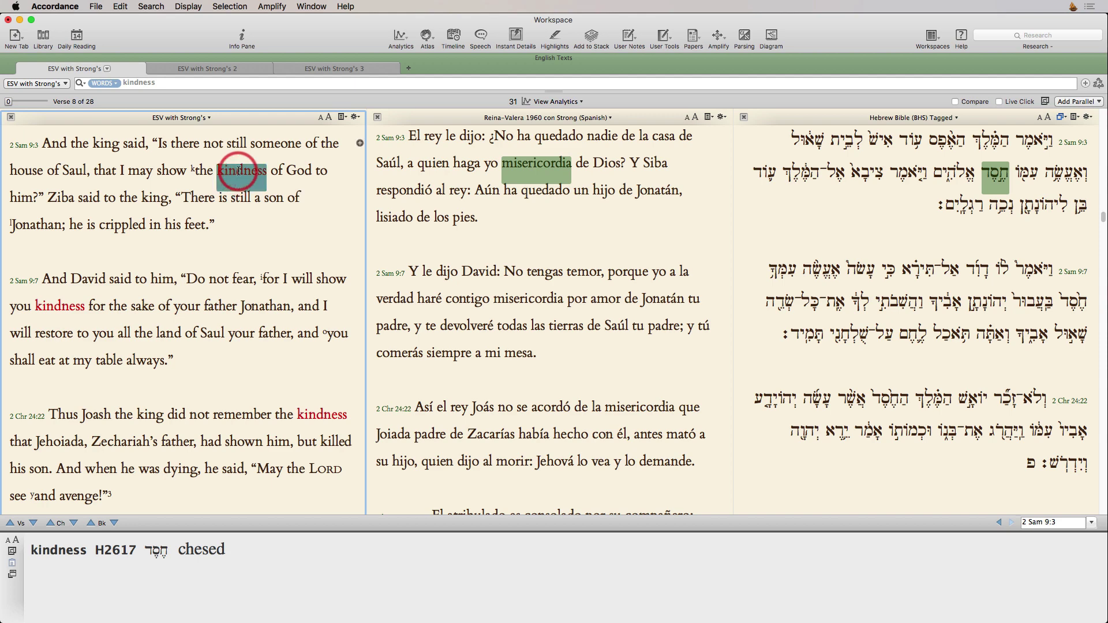
double_click(239, 173)
left_click(554, 38)
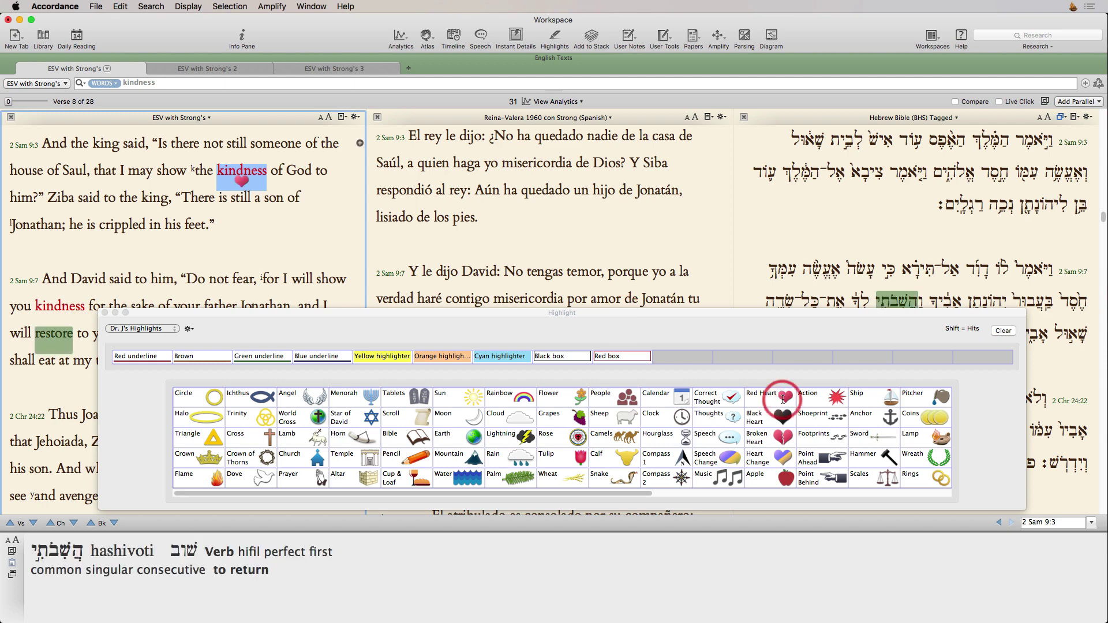
Mark "God" in 2 Sam 9:3 with the Circle symbol and apply the orange highlighter from "that I may show" through "him?".
left_click(297, 170)
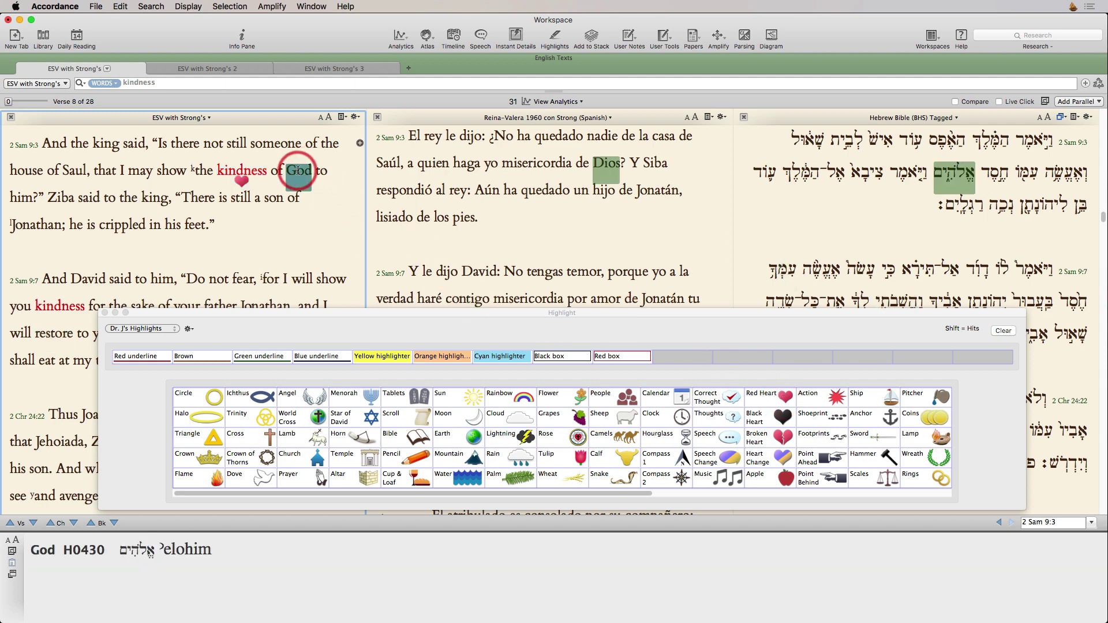
left_click(212, 395)
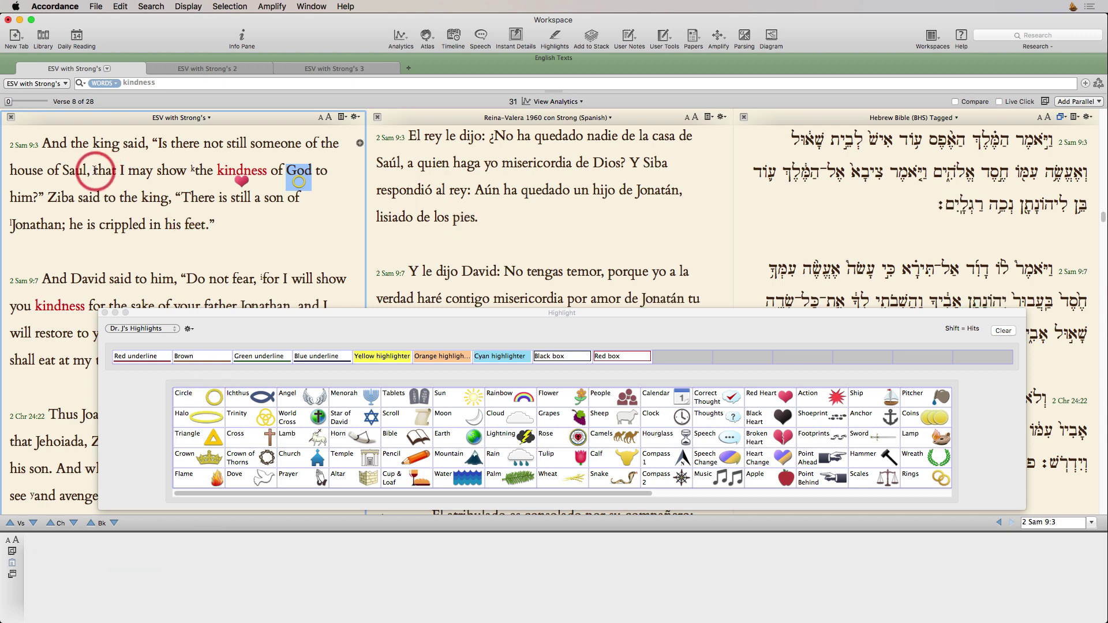
left_click_drag(95, 171, 44, 199)
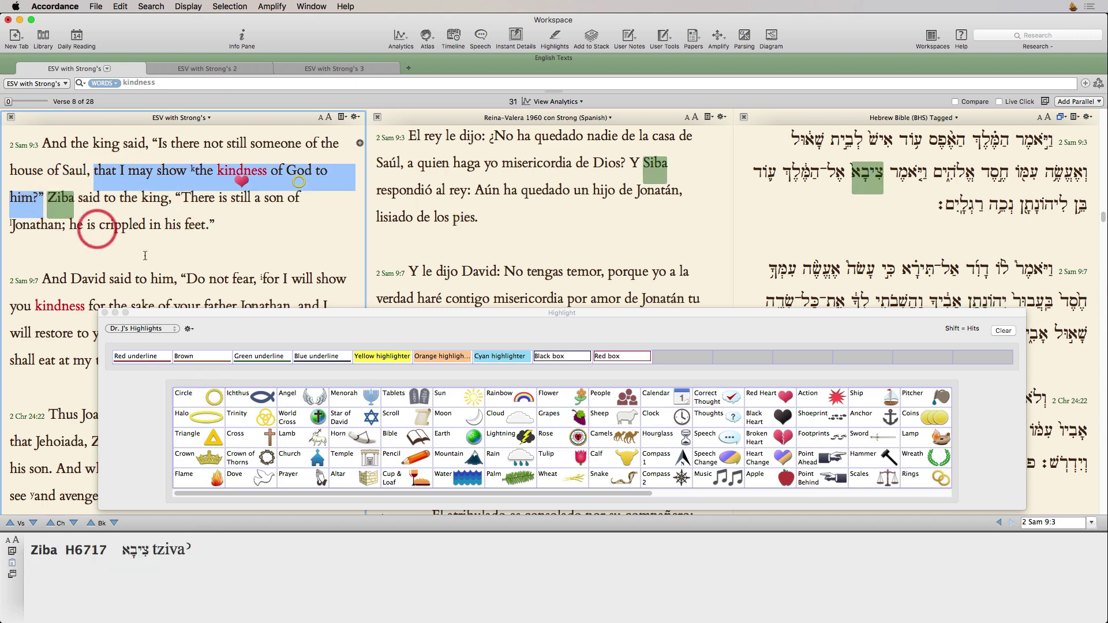
left_click(441, 356)
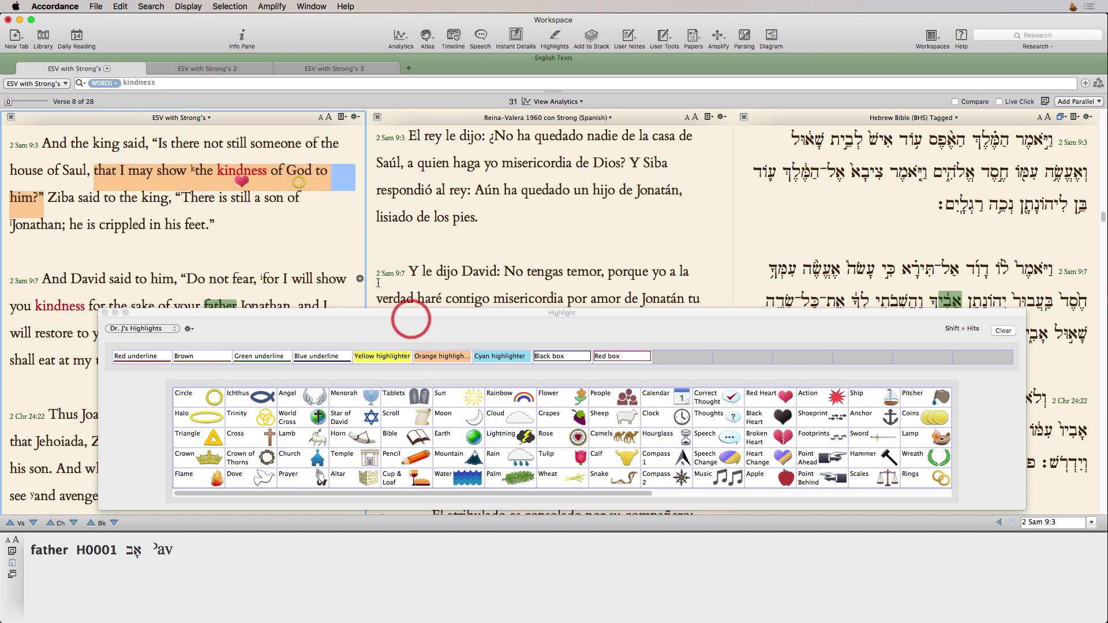
left_click(102, 312)
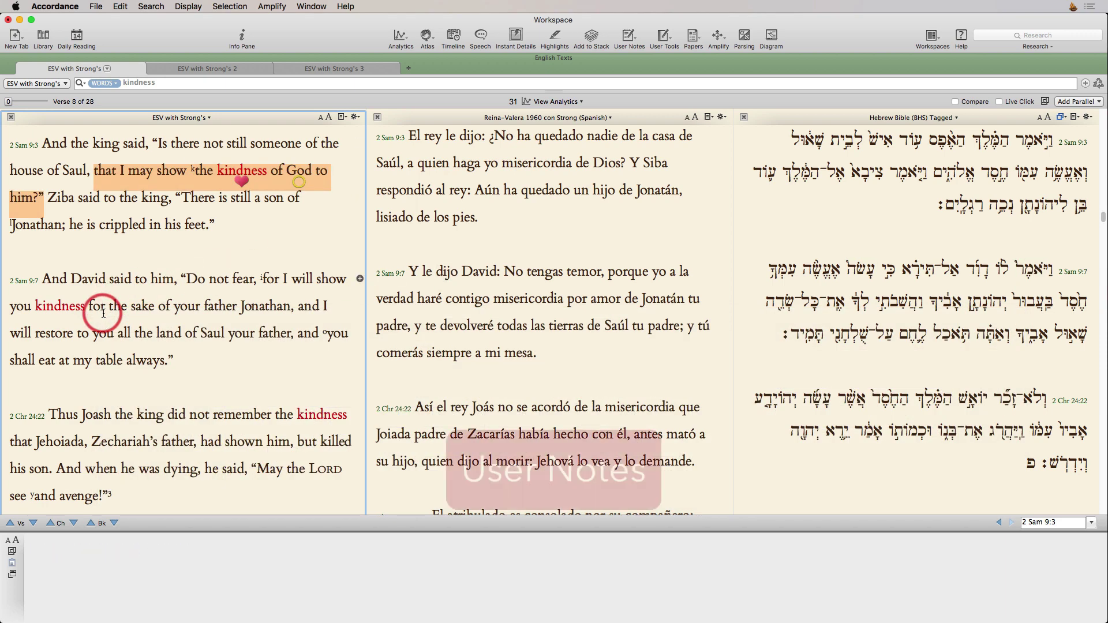
Add the user note "consider David's great love for Jonathan!" to 2 Sam 9:3 in DrJ's Devotions and save it.
mouse_move(358, 143)
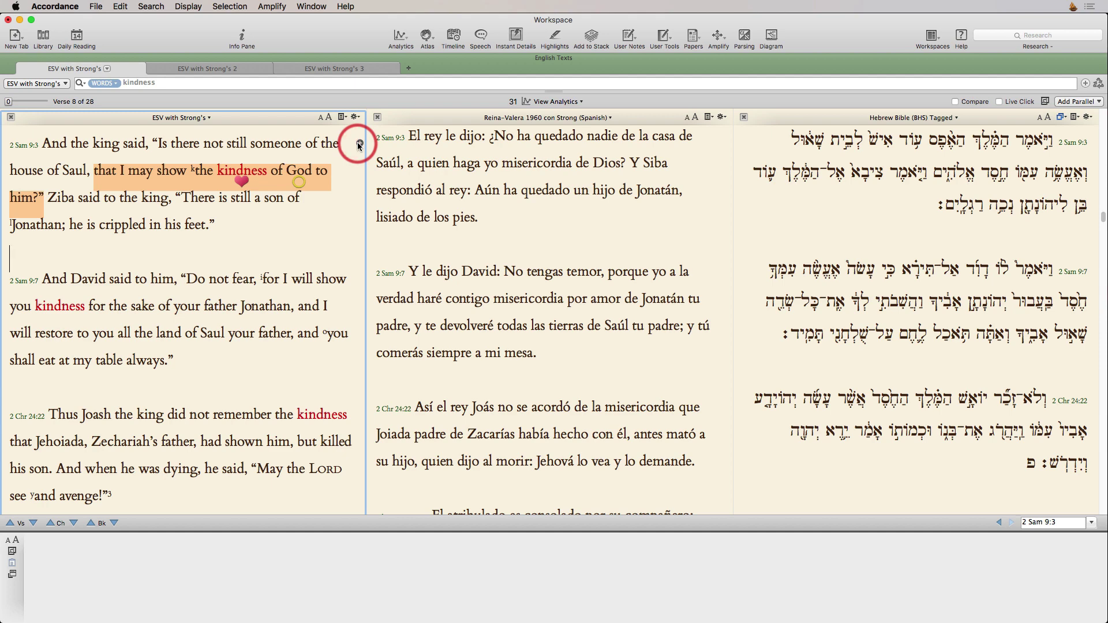
left_click(359, 144)
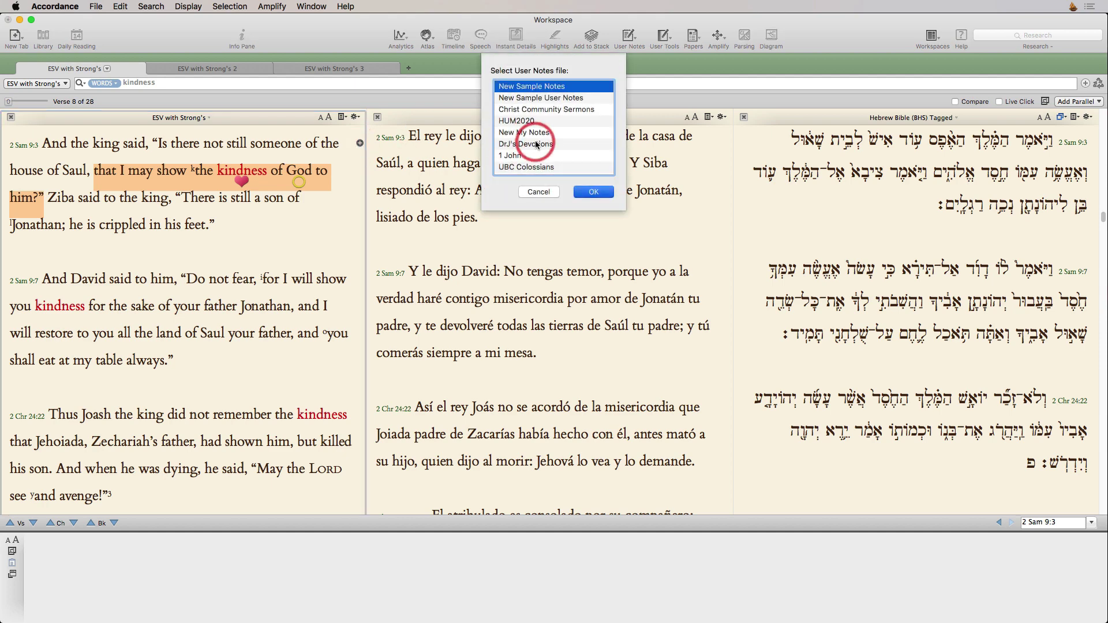
double_click(536, 144)
left_click(830, 137)
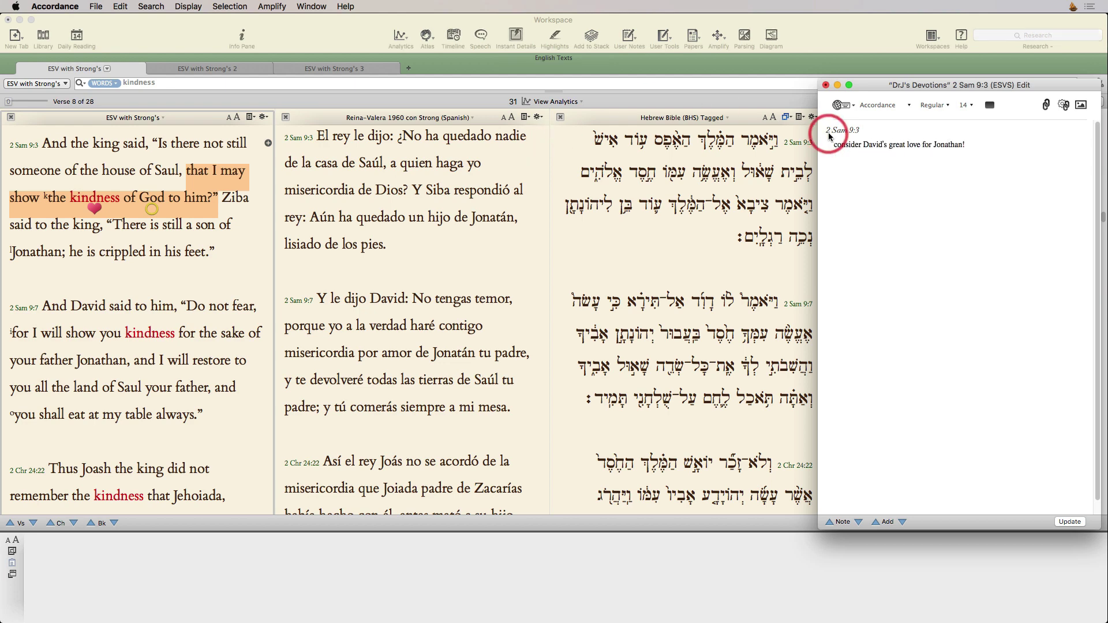
left_click(1070, 522)
left_click(973, 229)
left_click(455, 66)
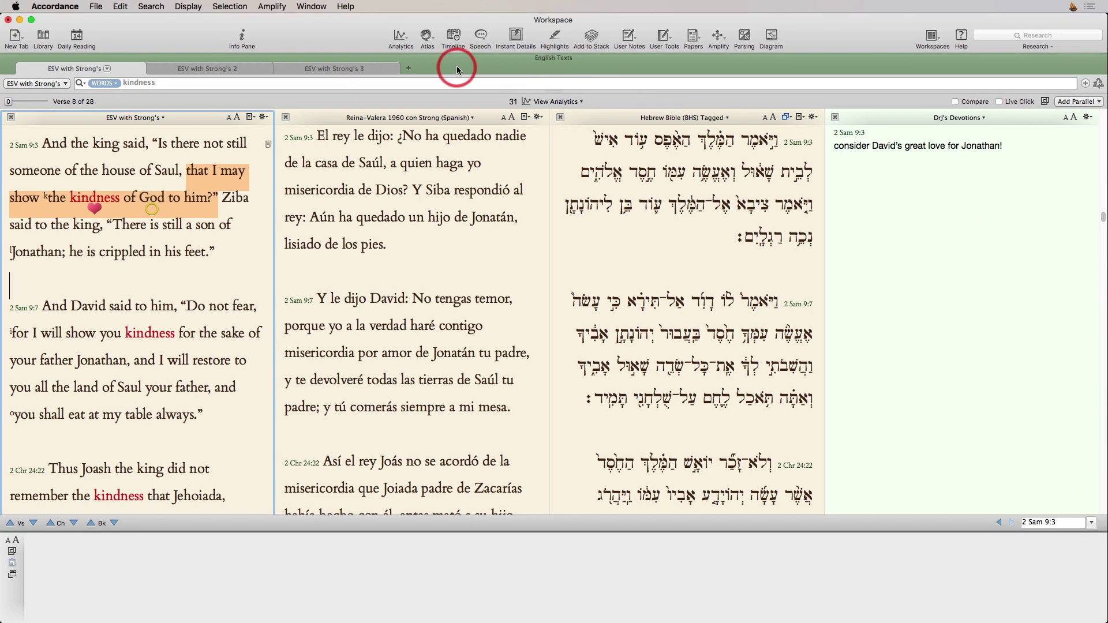
Show Accordance's own commands for updates, syncing and preferences.
left_click(48, 8)
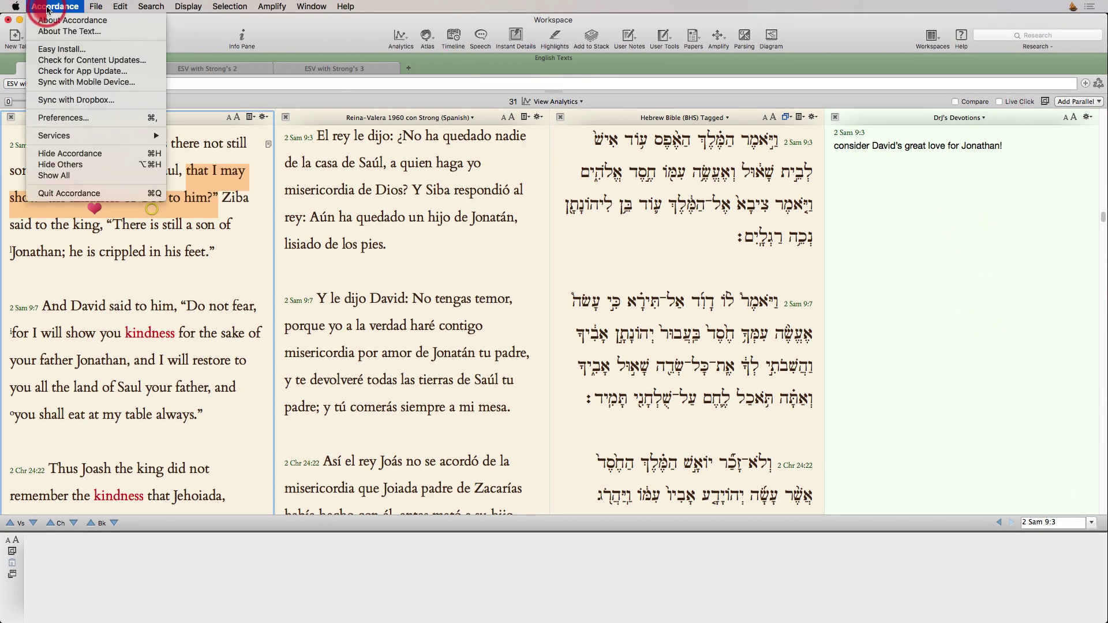